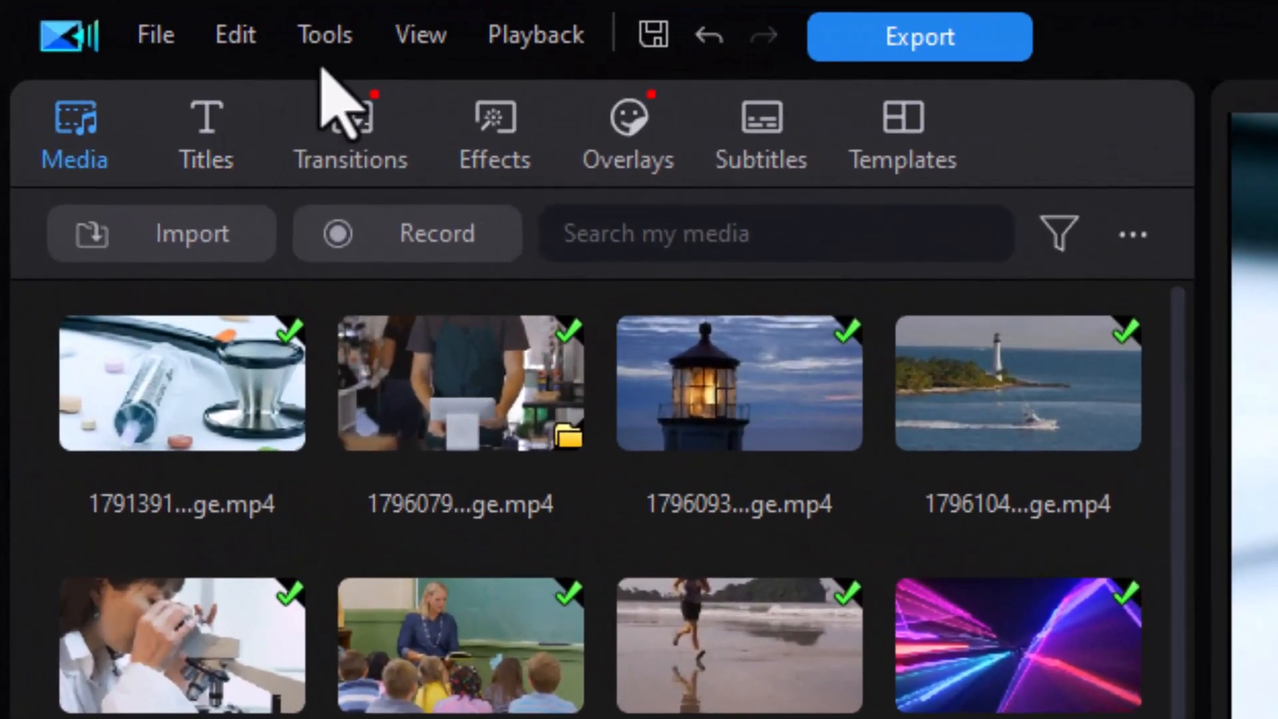
- Insert chapter markers automatically at the start of each clip on the first video track and review the chapter list
left_click(332, 36)
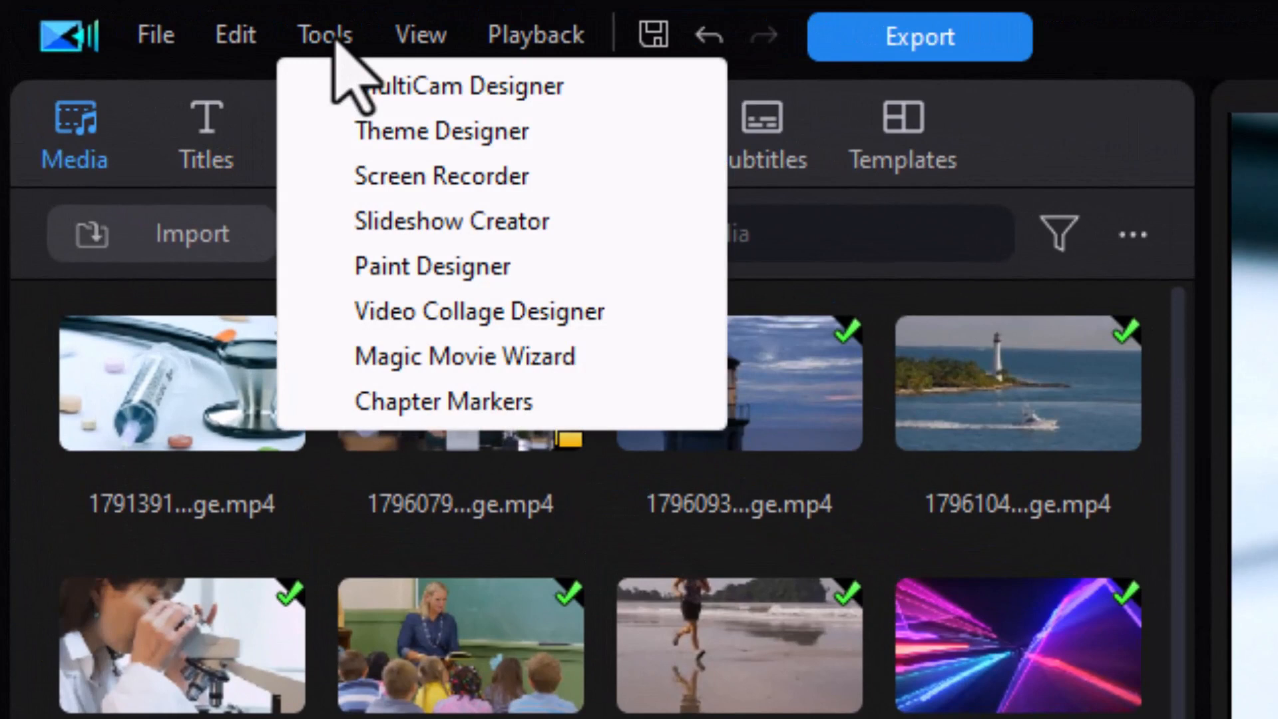
left_click(487, 403)
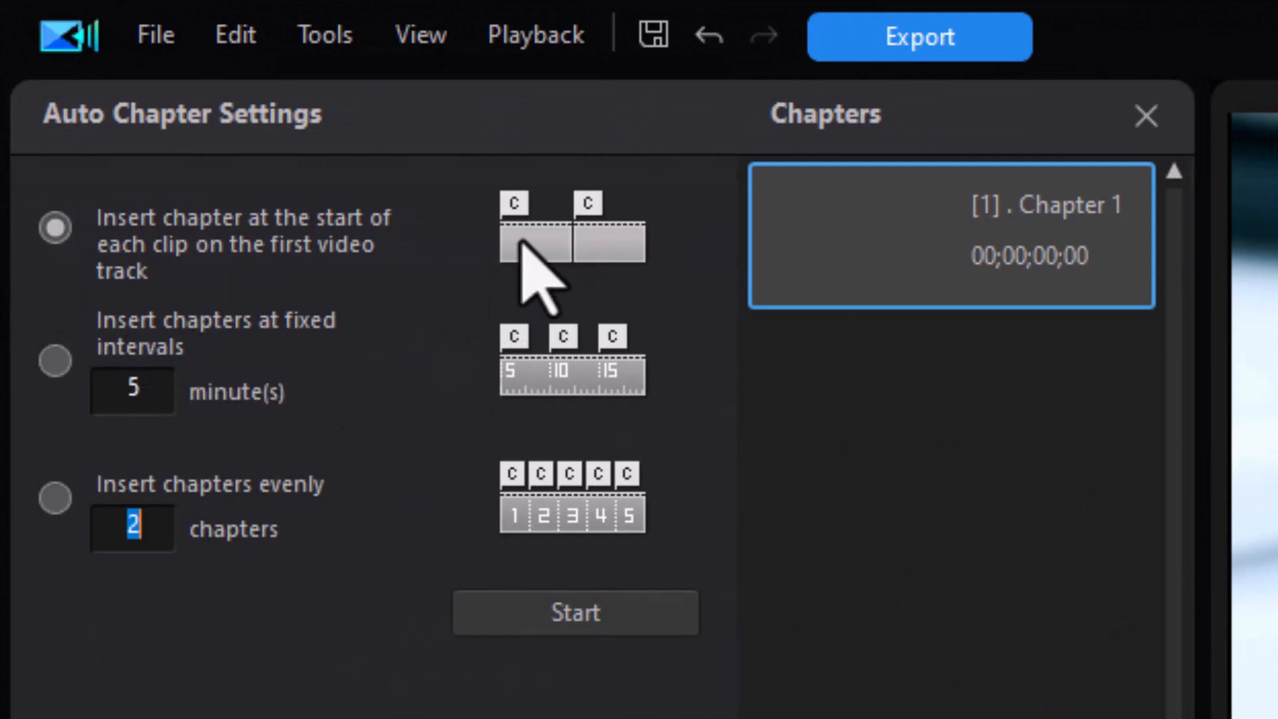
left_click(555, 616)
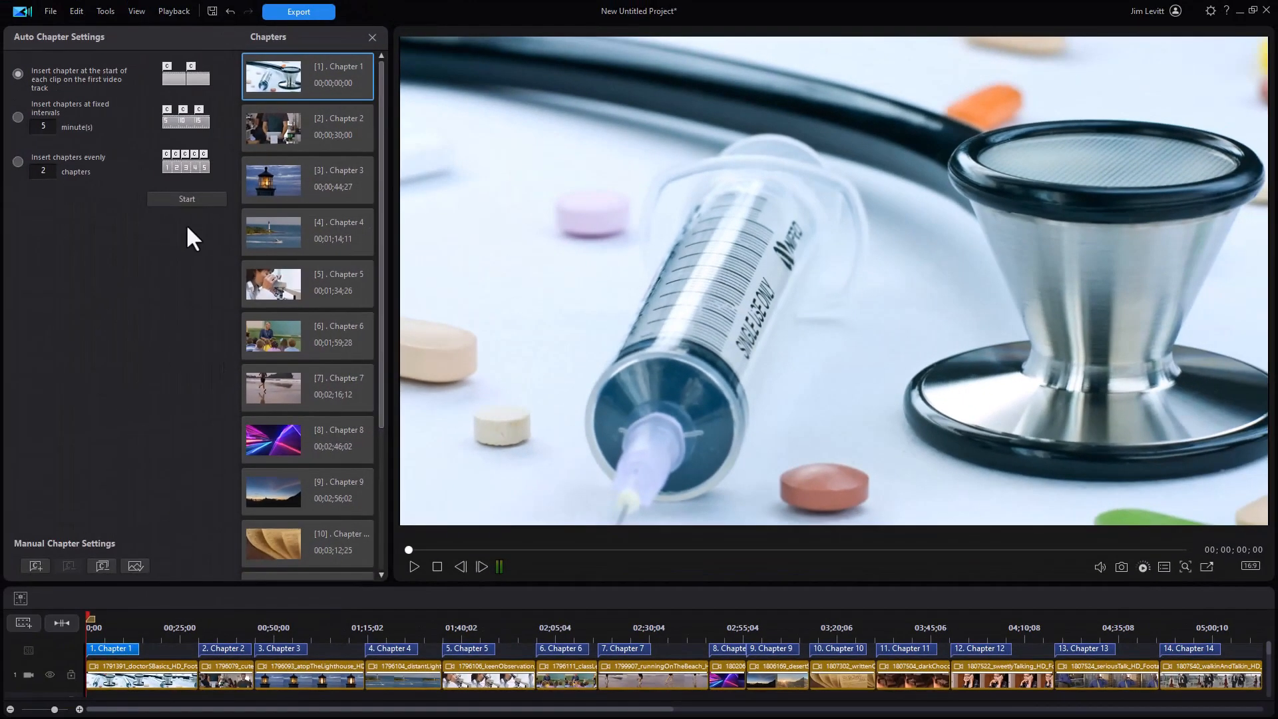
left_click_drag(381, 387, 384, 592)
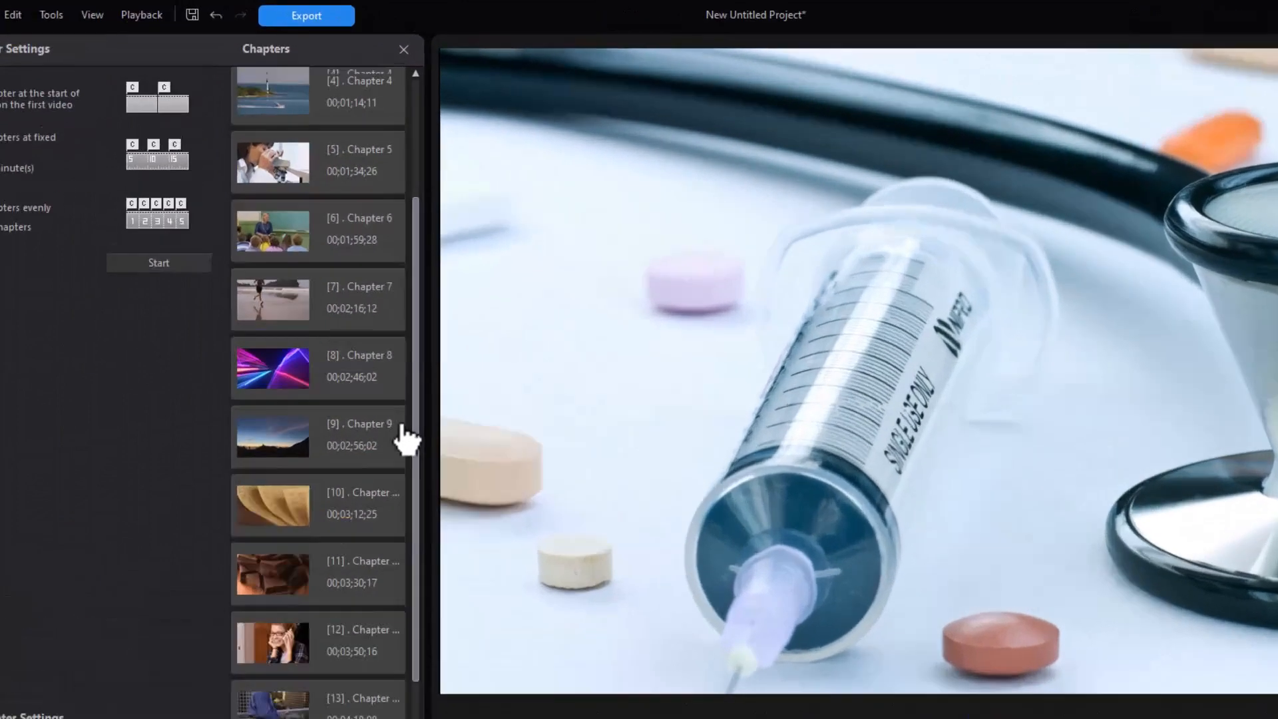
scroll(366, 242, "up", 5)
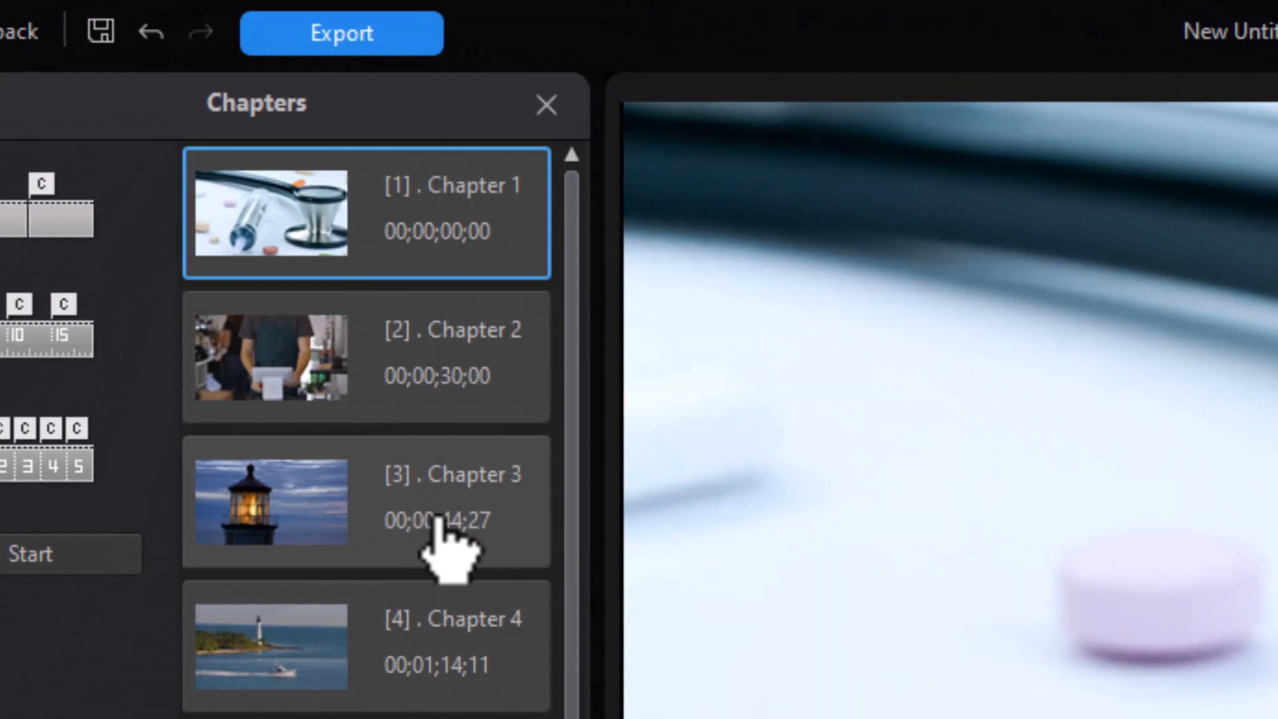
- Rename Chapter 3 to "Lighthouse"
left_click(442, 524)
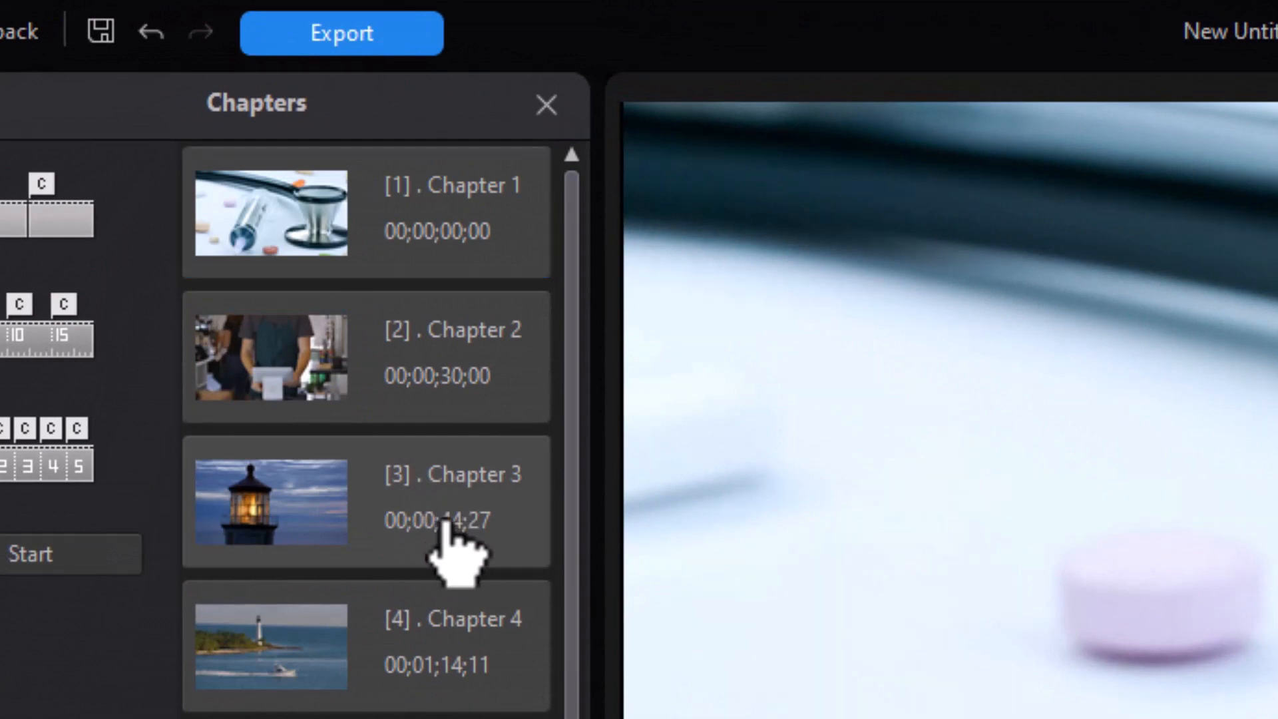
right_click(442, 526)
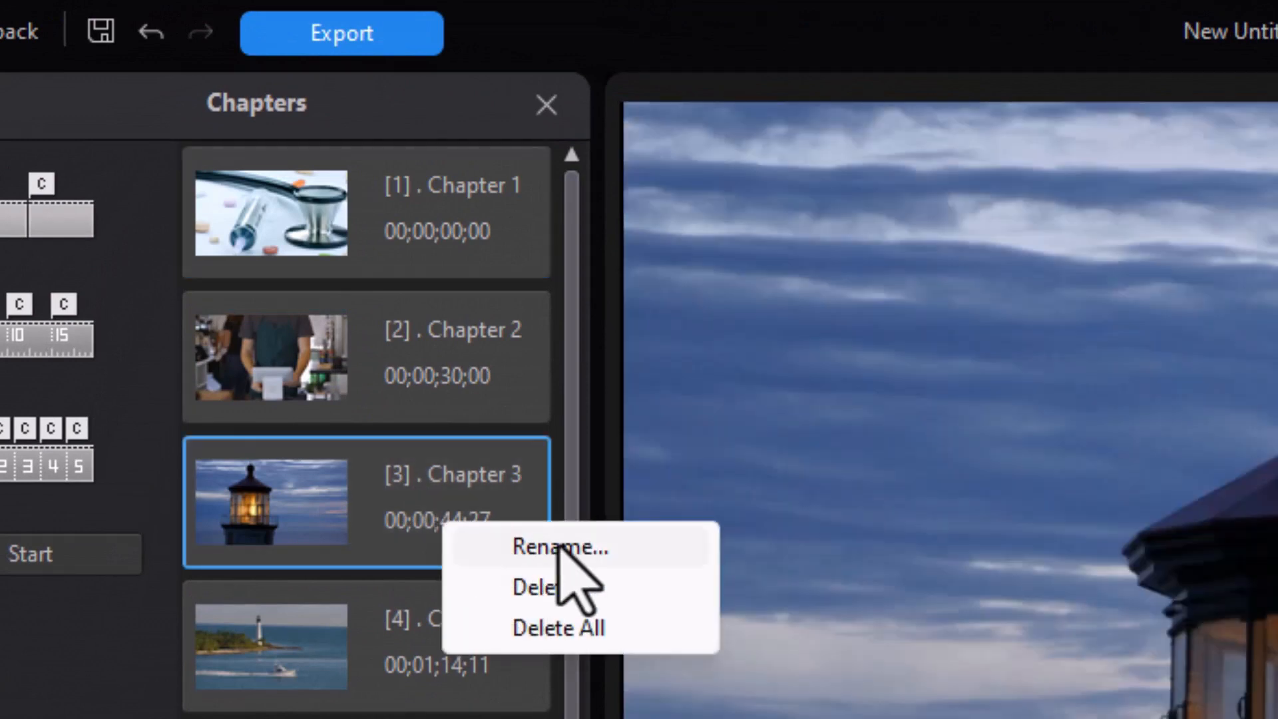
left_click(602, 545)
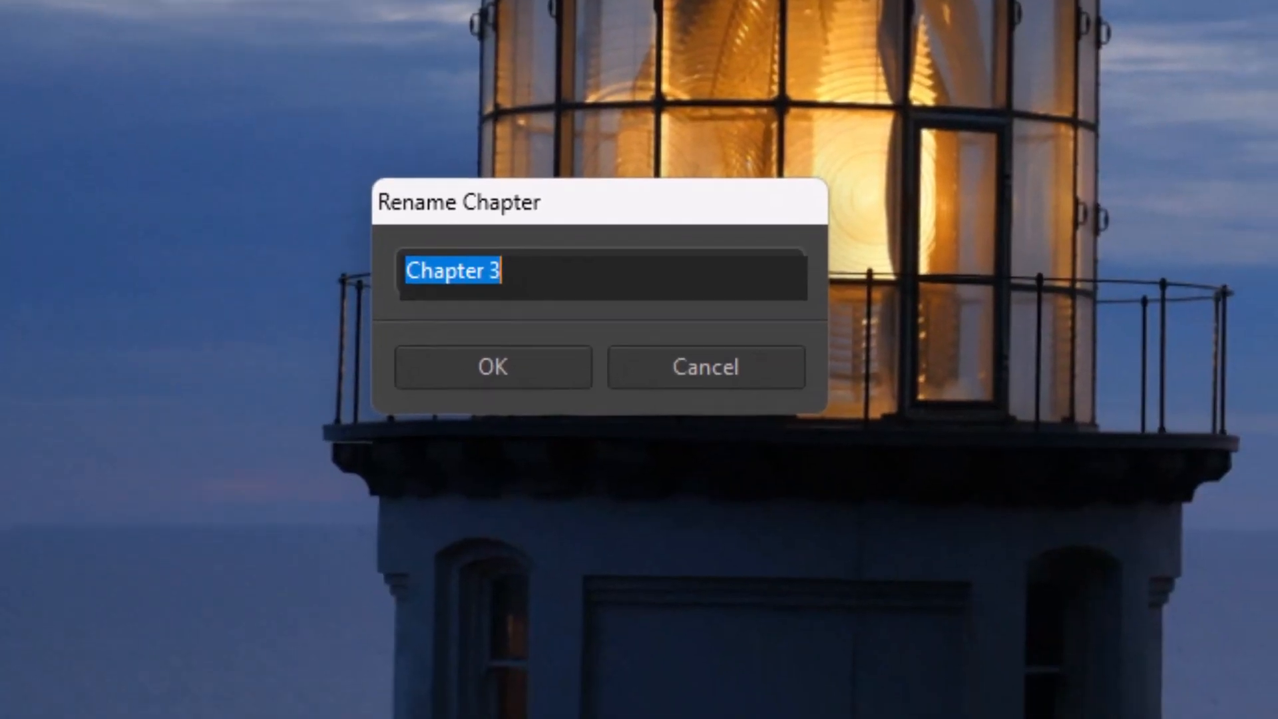
type("Lighthouse")
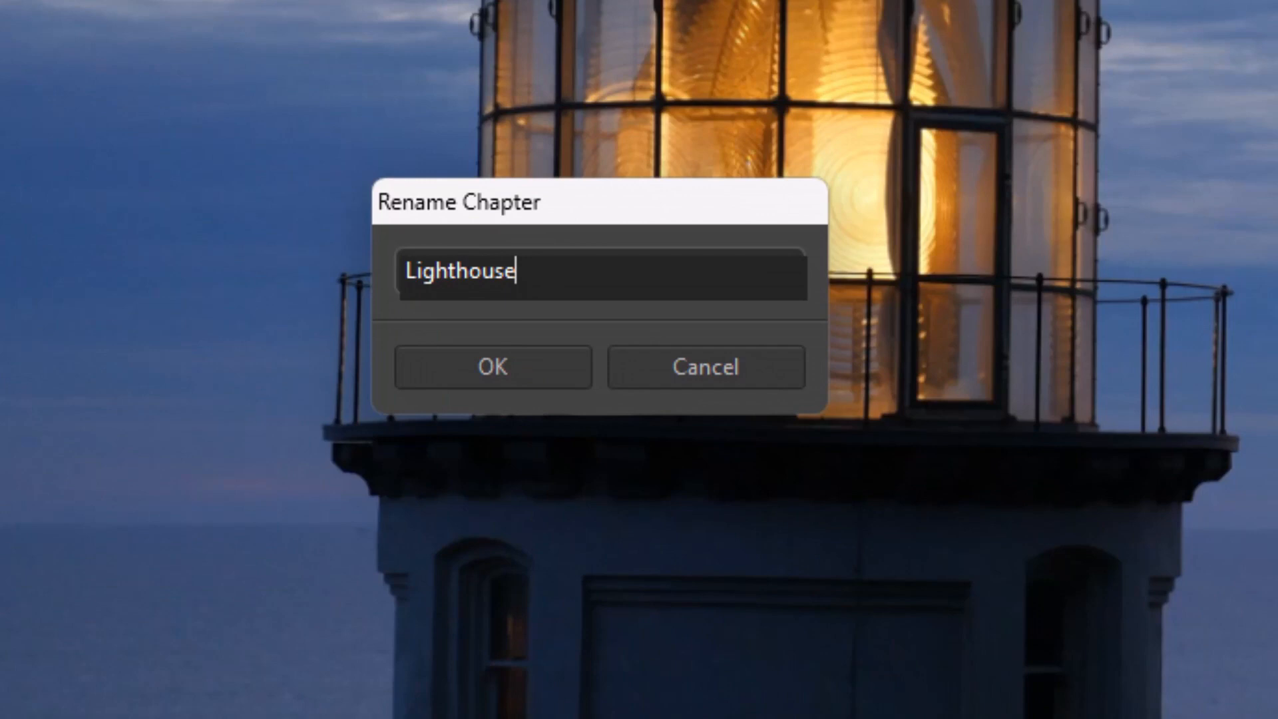
key("Return")
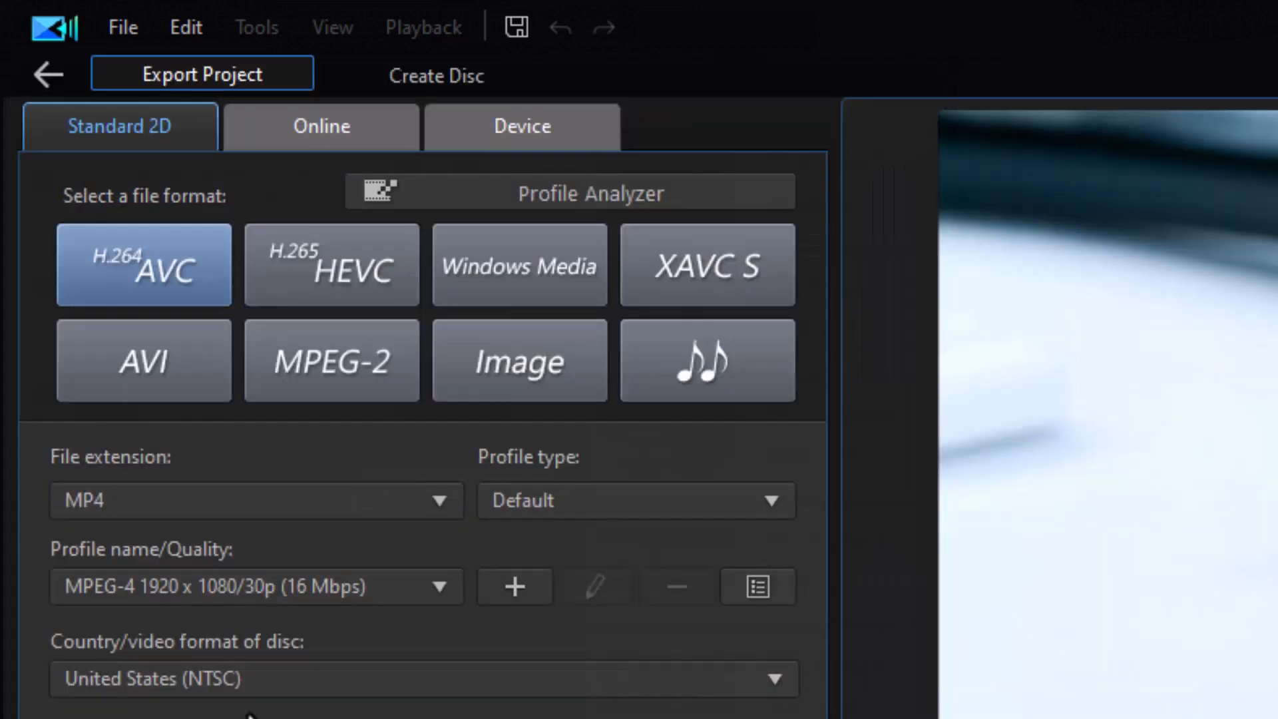
- Start creating a disc with menus and open the Aurora menu template for modification
left_click(500, 81)
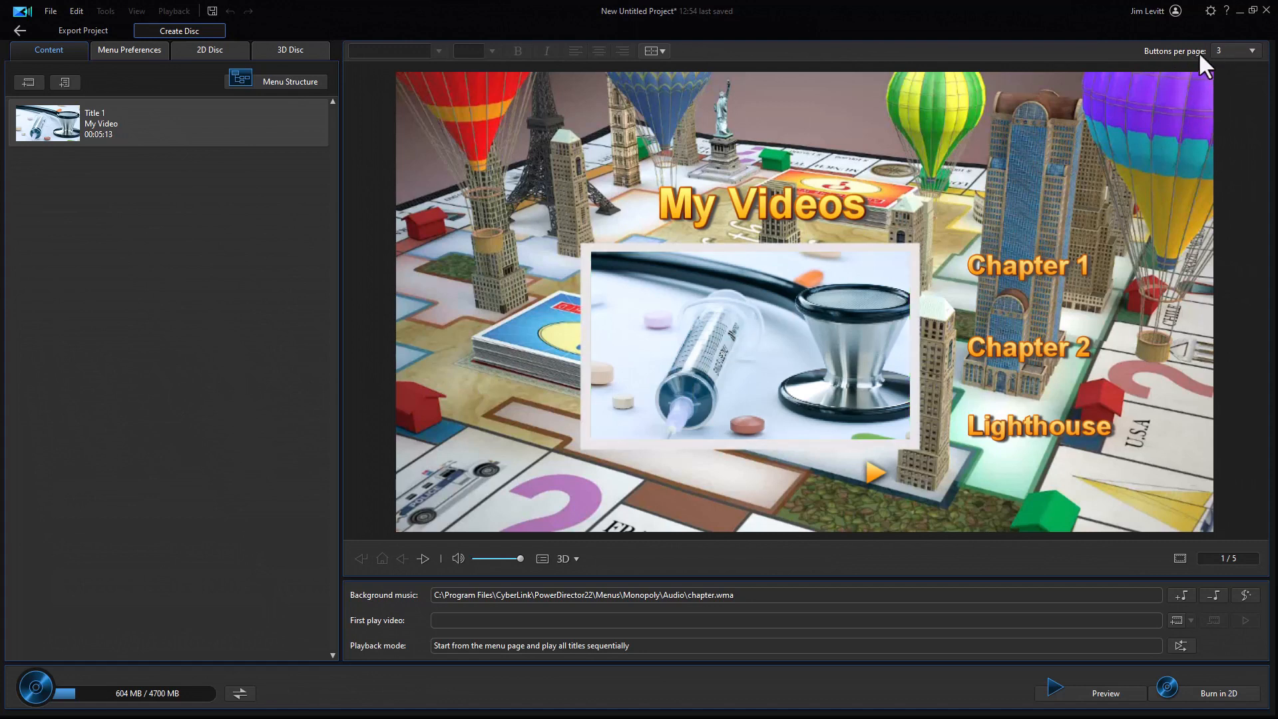
left_click(1253, 51)
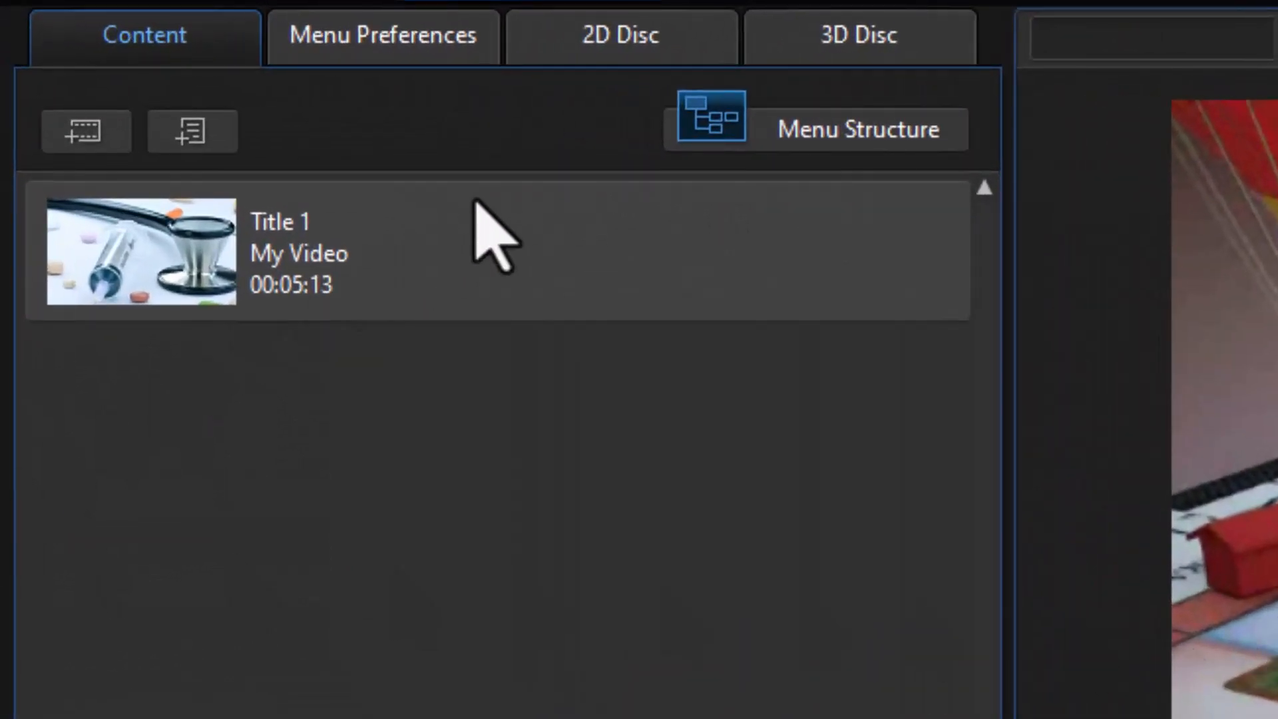
left_click(382, 44)
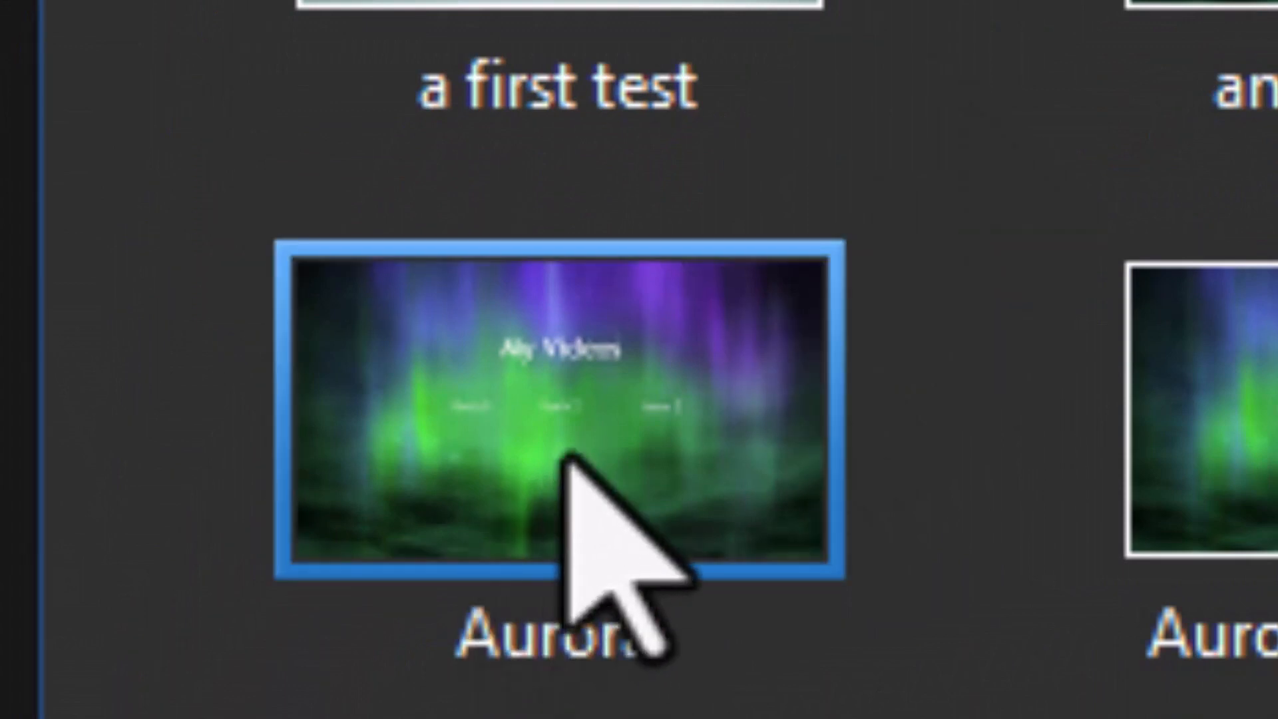
left_click(539, 459)
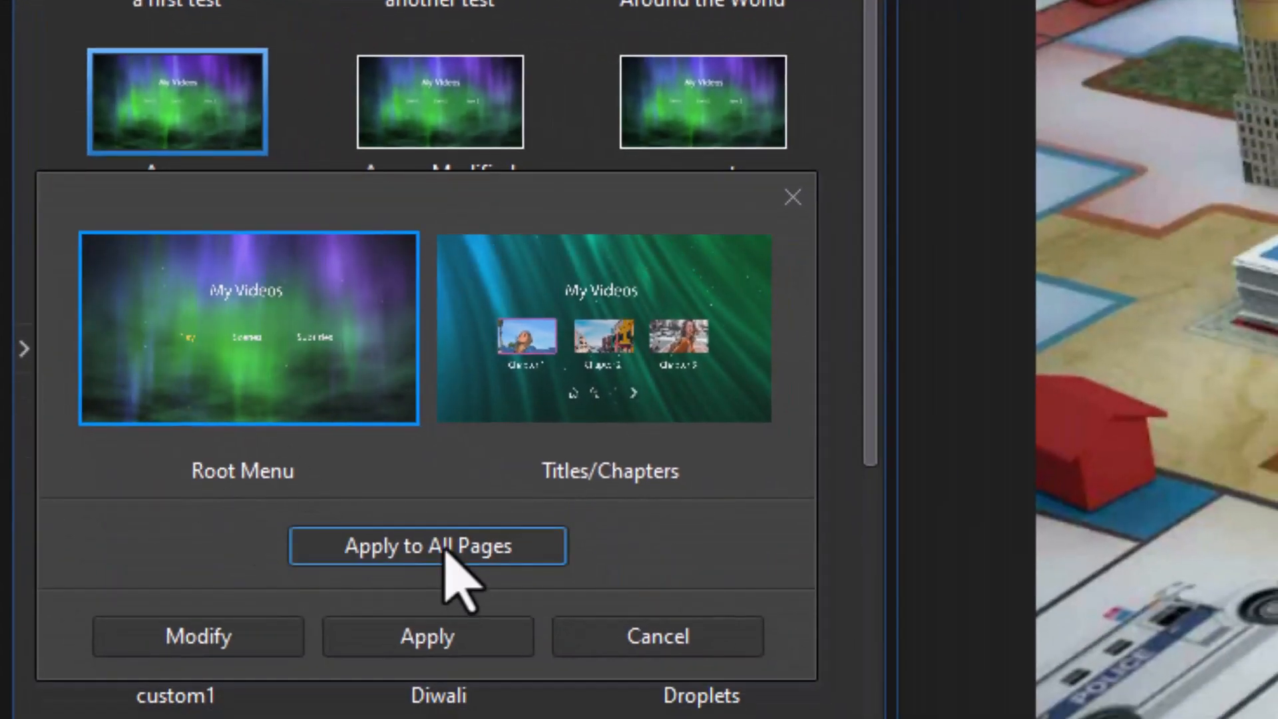
left_click(228, 641)
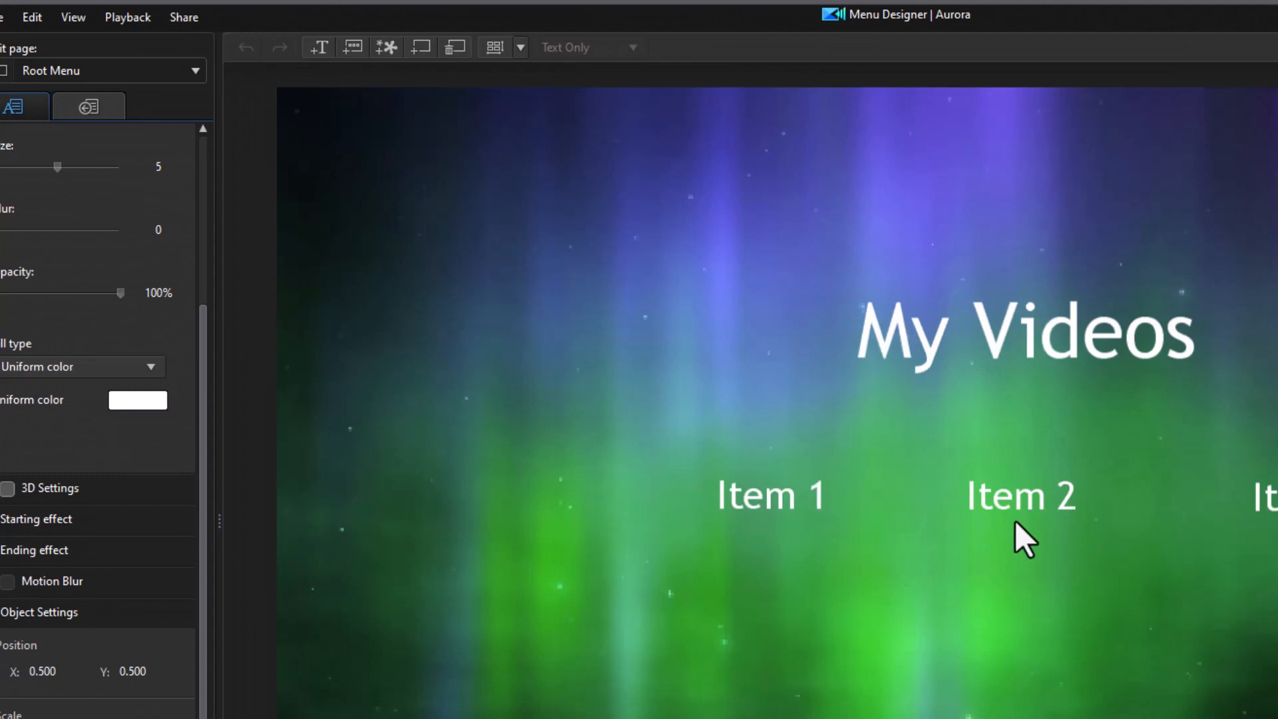
- Move the "My Videos" title up near the top edge of the Root Menu page and switch editing to the Titles/Chapters Menu page
left_click(1014, 326)
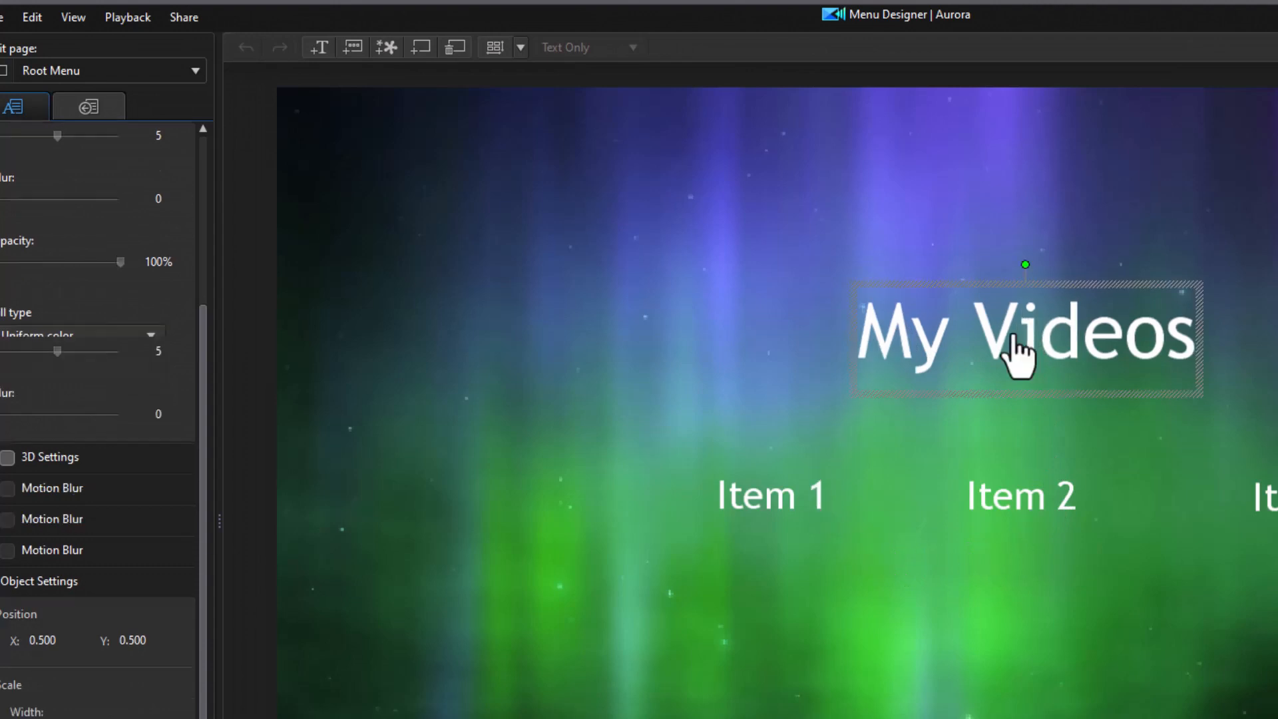
left_click_drag(973, 287, 948, 143)
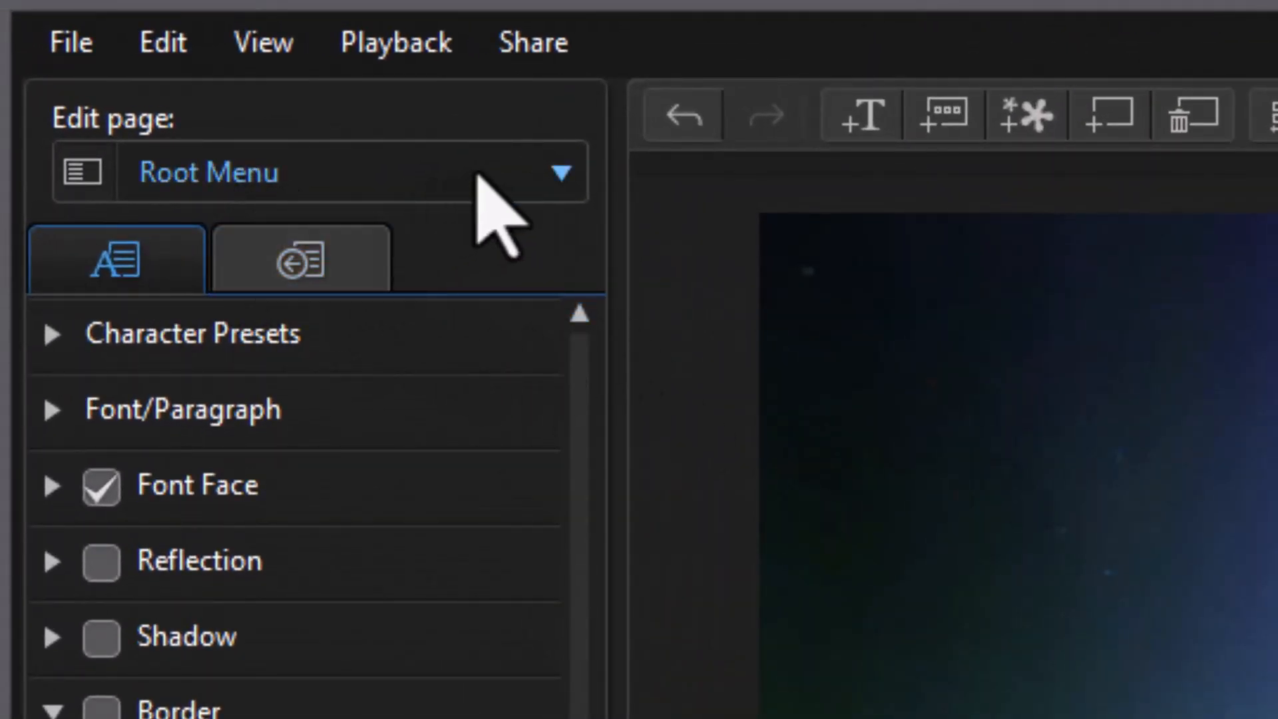
left_click(558, 176)
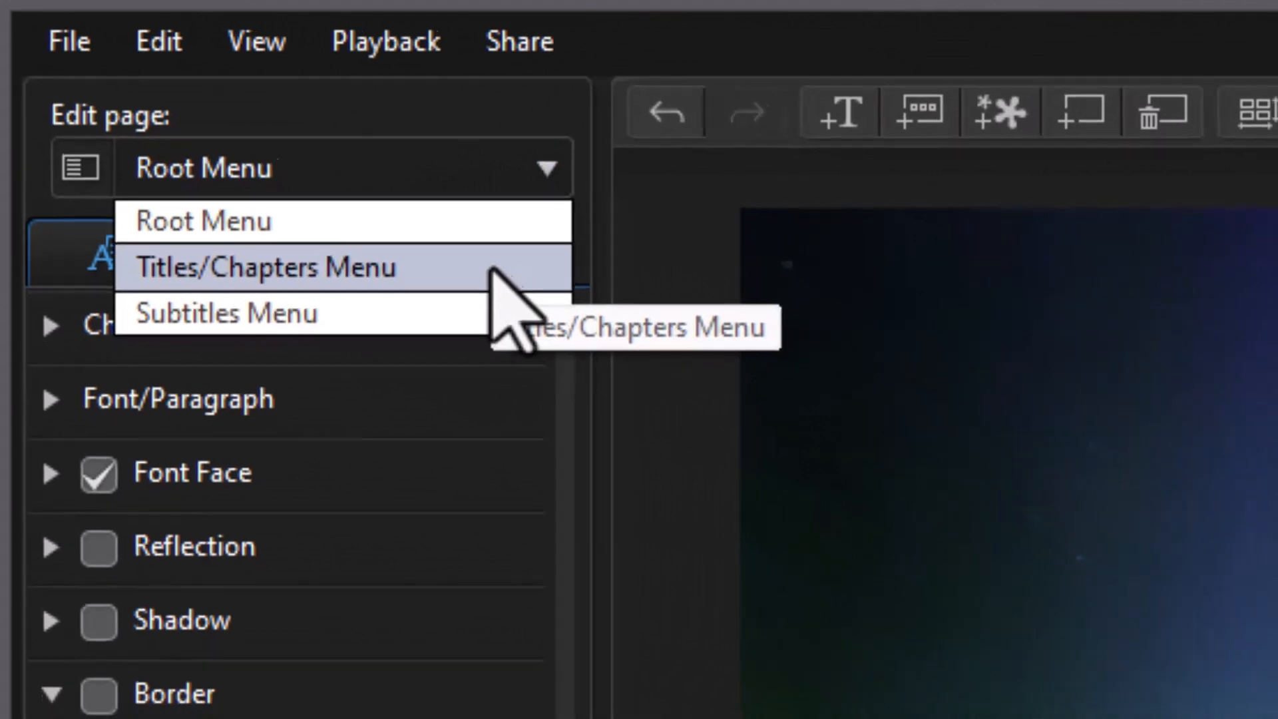
left_click(491, 269)
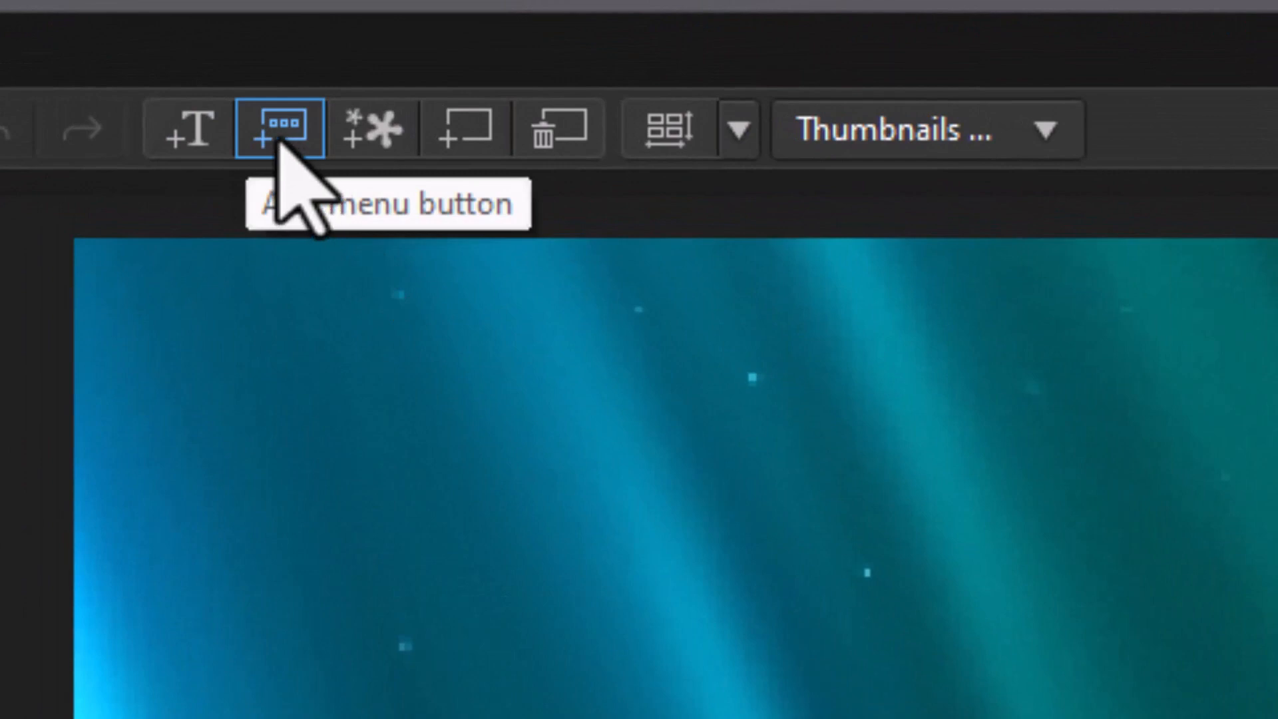
- Add menu buttons to the Titles/Chapters Menu page until it holds ten, up to Item 10
left_click(279, 137)
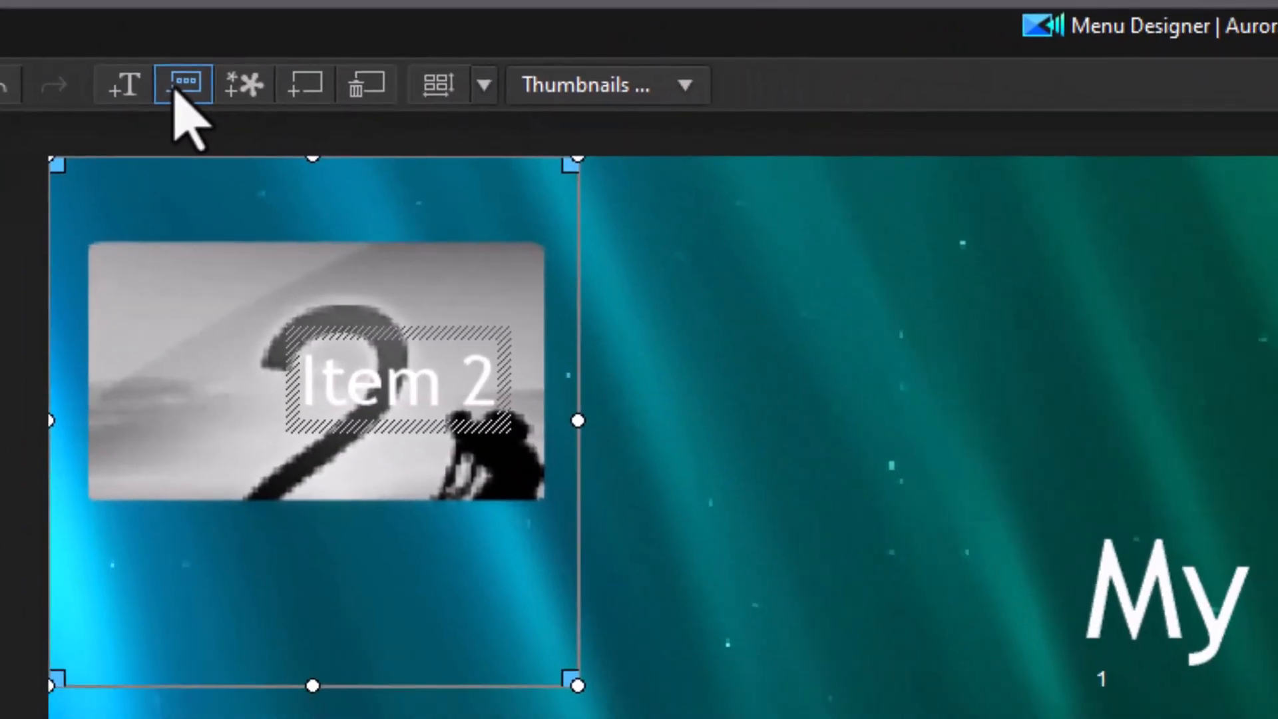
left_click(175, 88)
left_click(175, 88)
left_click(174, 90)
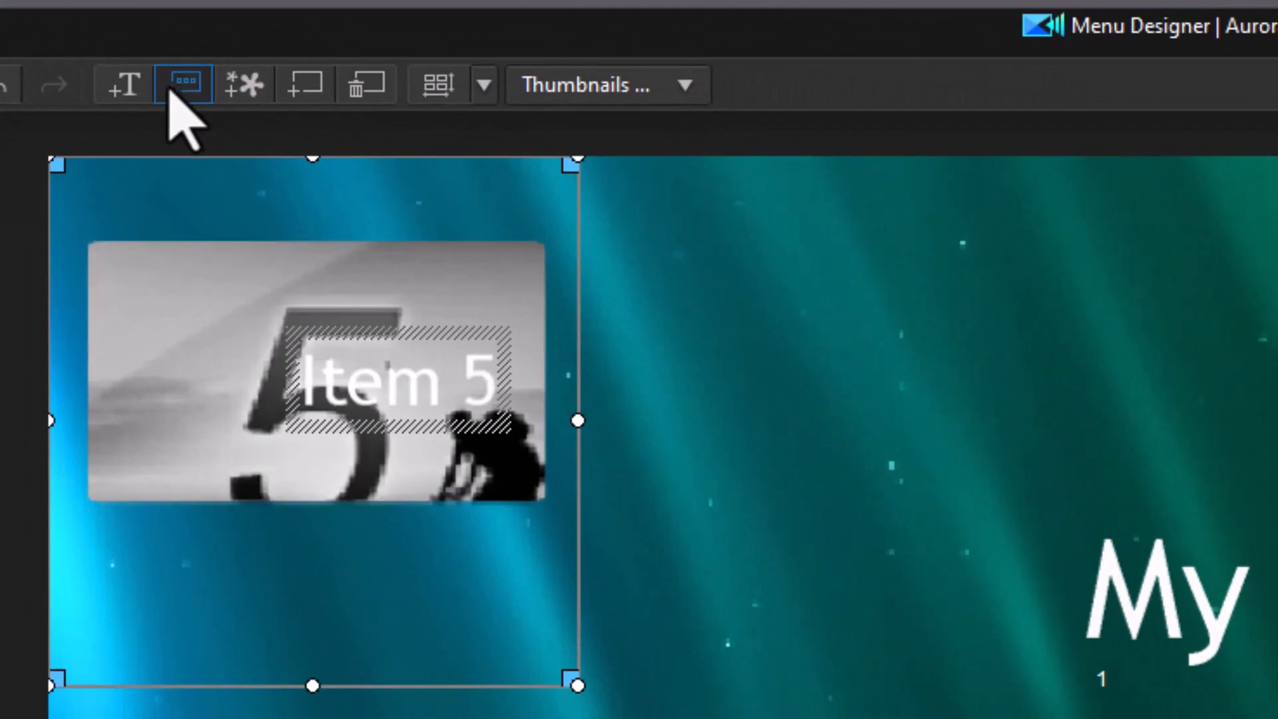
left_click(171, 90)
left_click(172, 90)
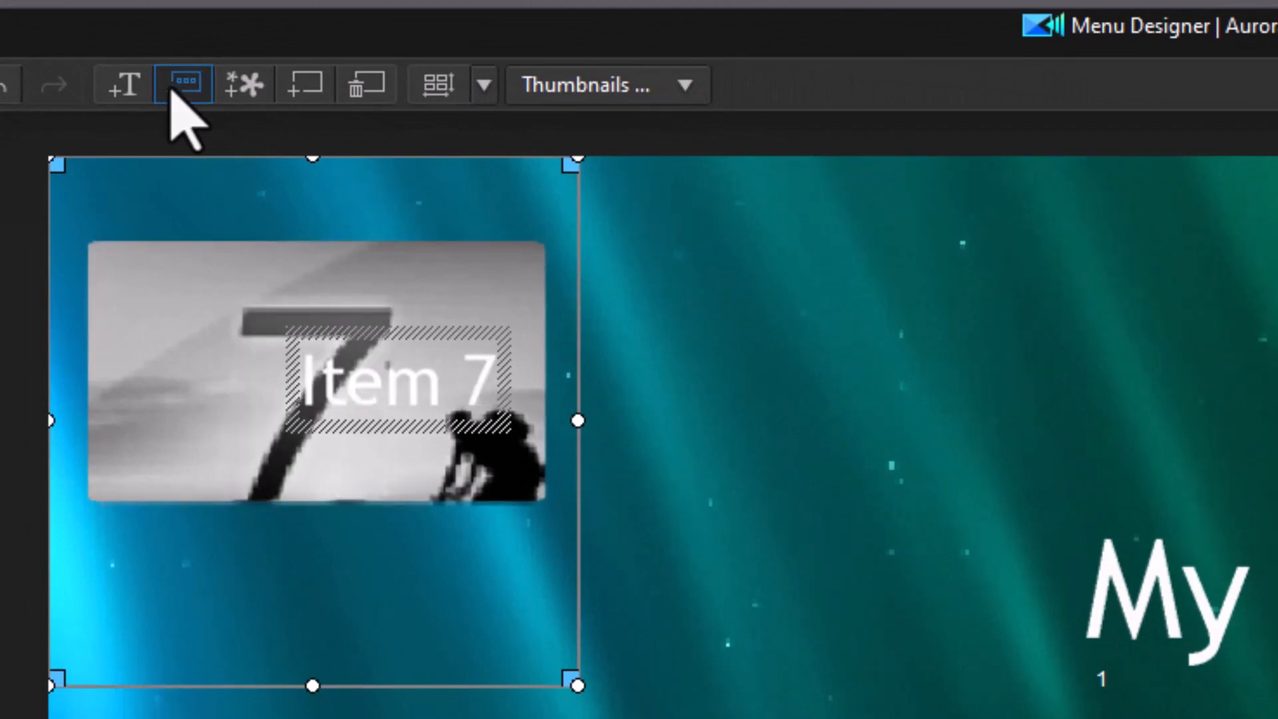
left_click(171, 91)
left_click(171, 93)
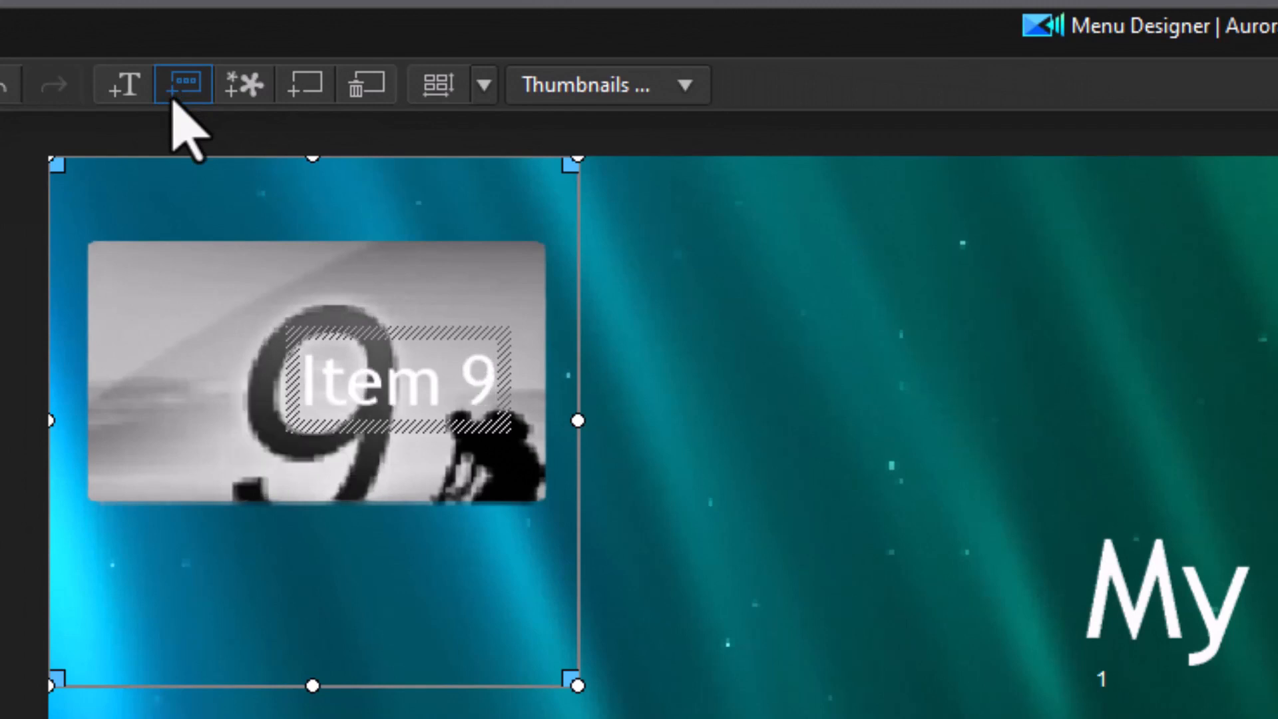
left_click(173, 91)
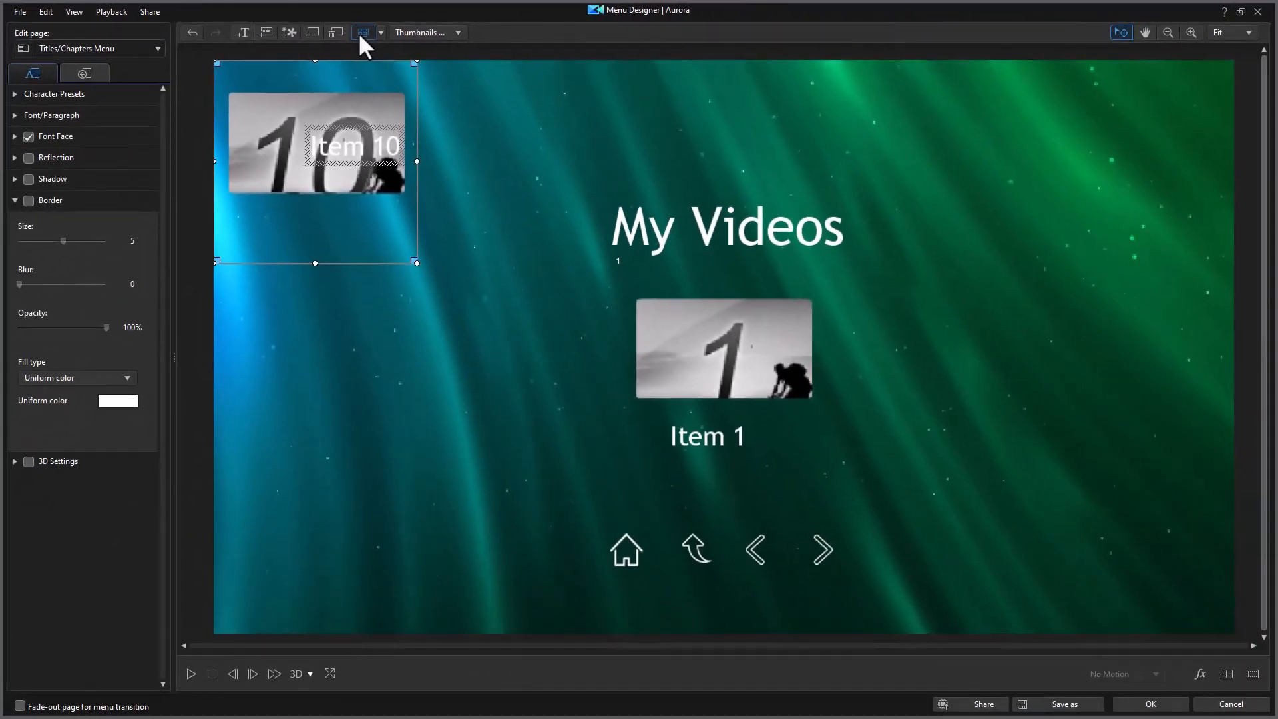
- Auto-arrange the ten menu buttons into two rows of five and move the "My Videos" title above them
left_click(436, 90)
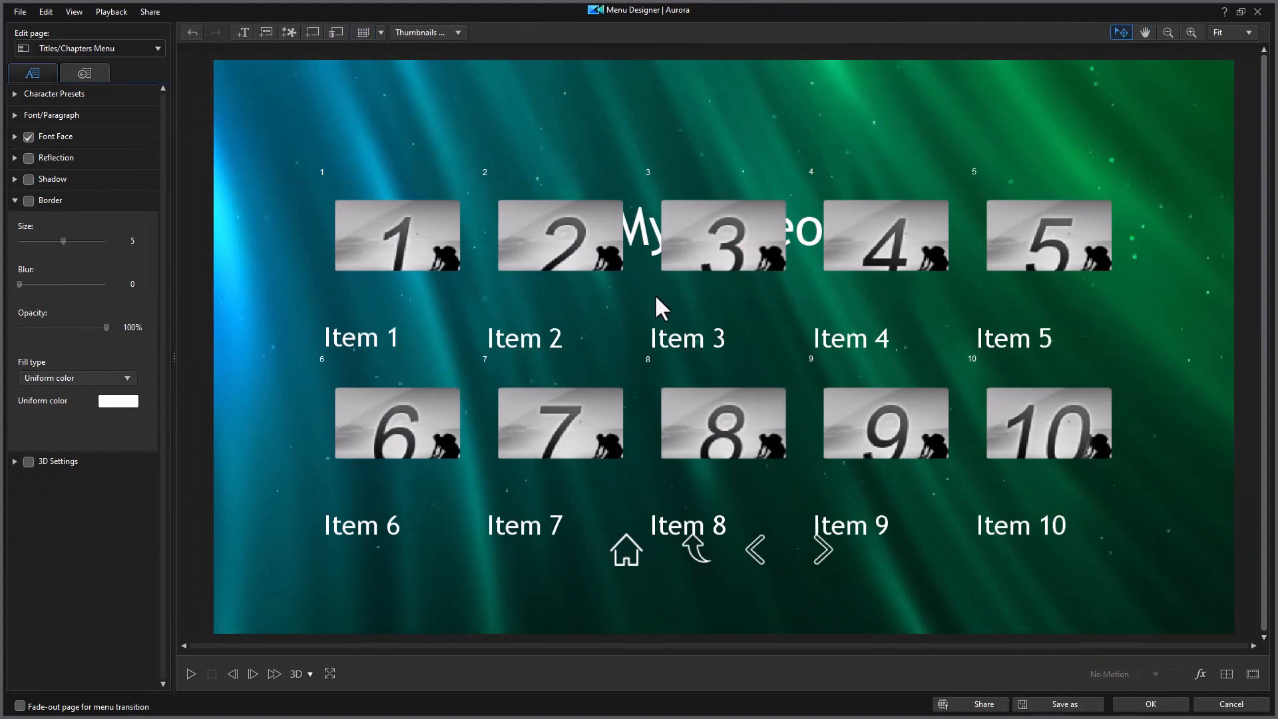
left_click(648, 245)
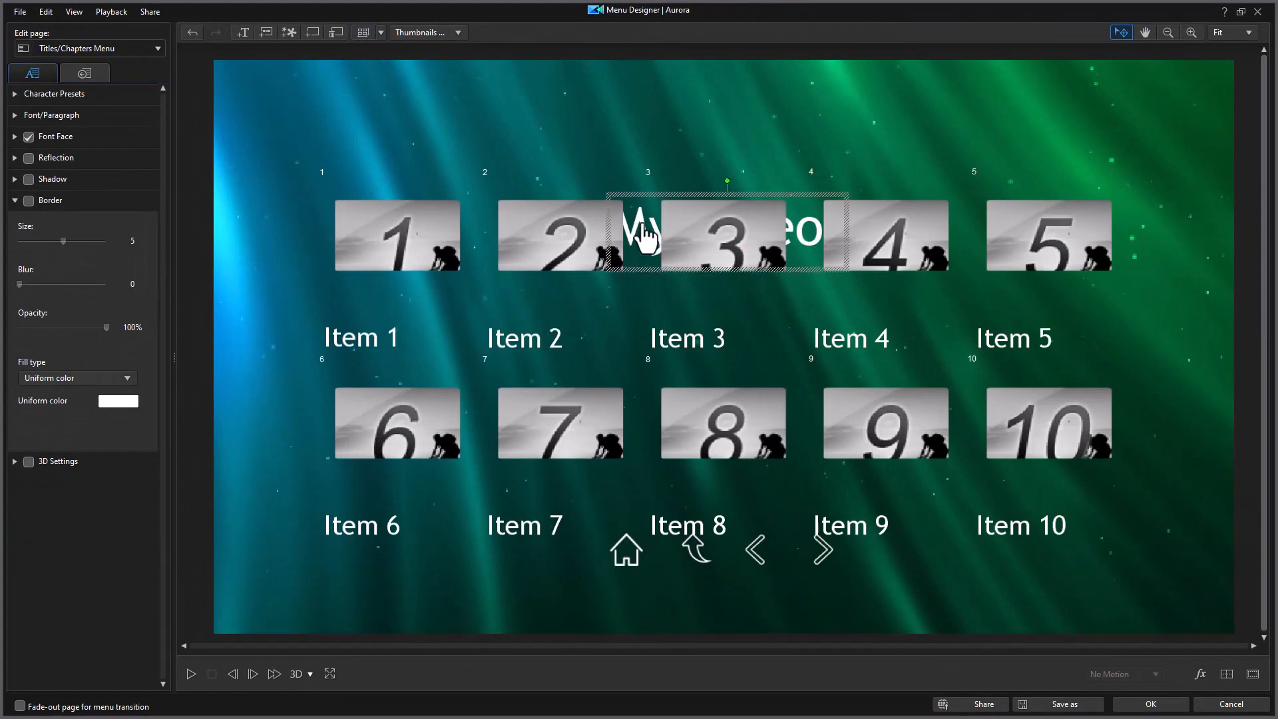
left_click_drag(645, 210, 695, 180)
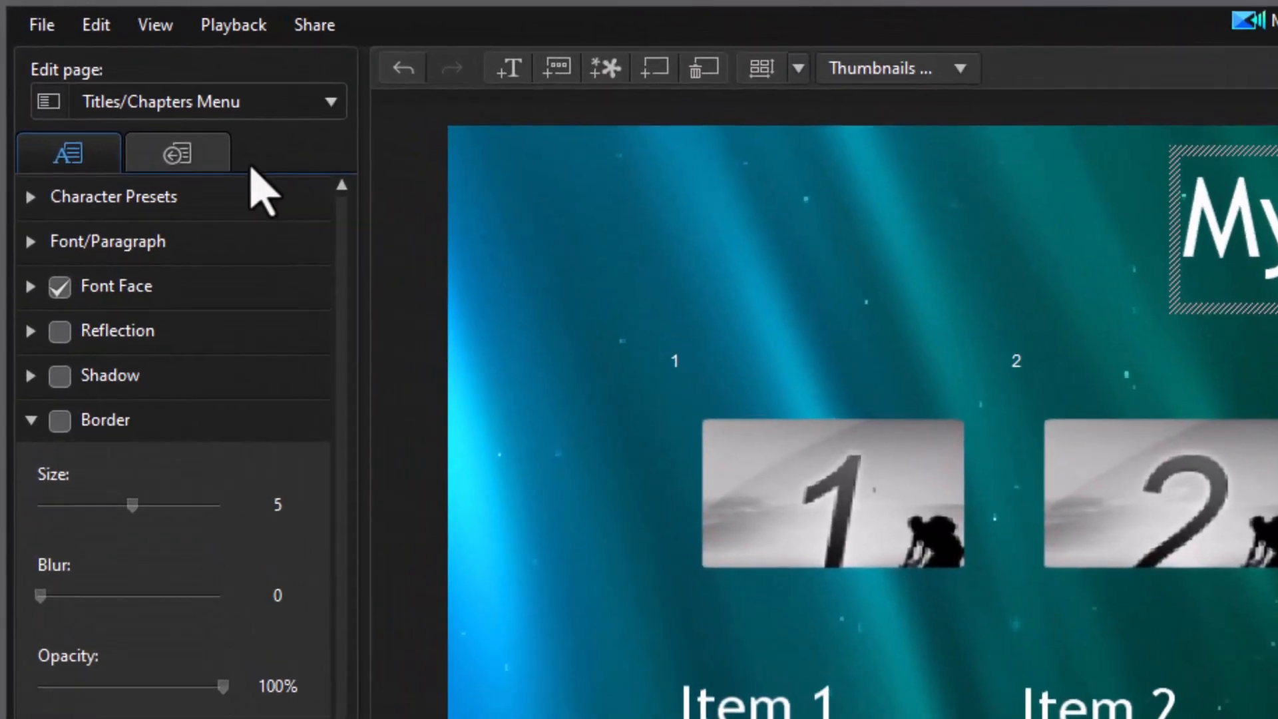
- Change the page's navigation buttons to the round brown-orange style with white symbols
left_click(212, 159)
left_click(246, 426)
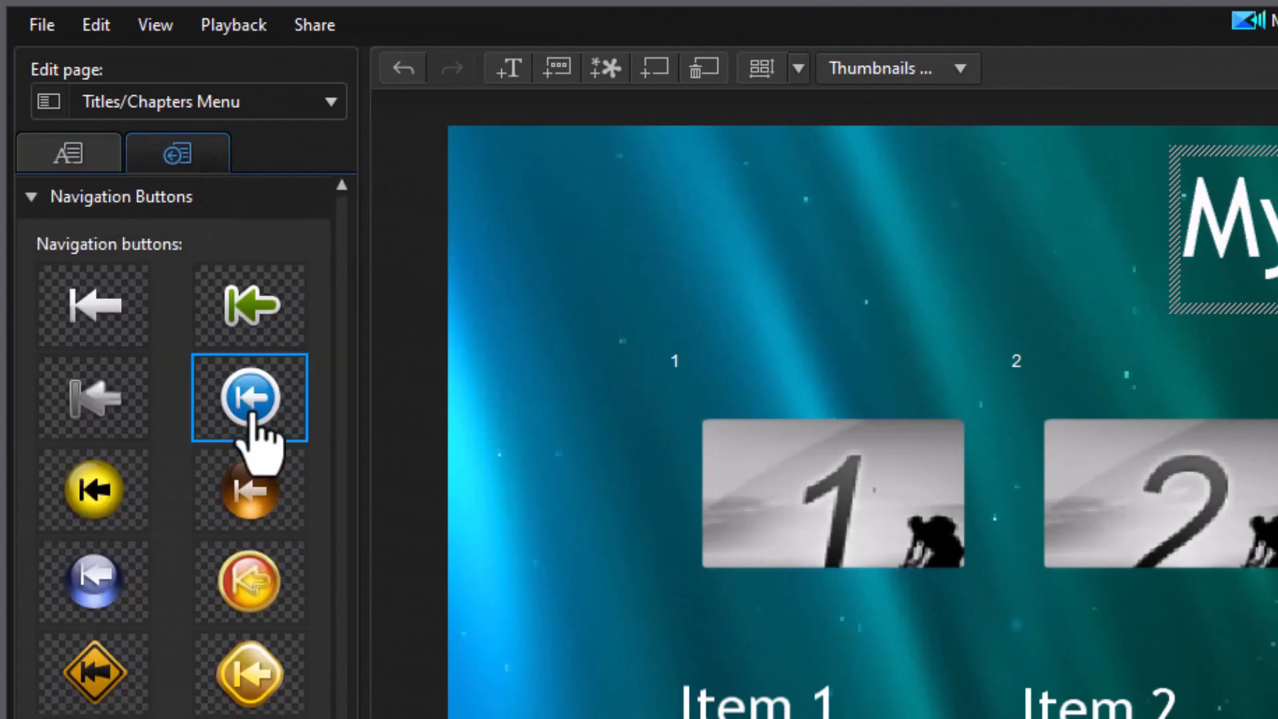
left_click(256, 496)
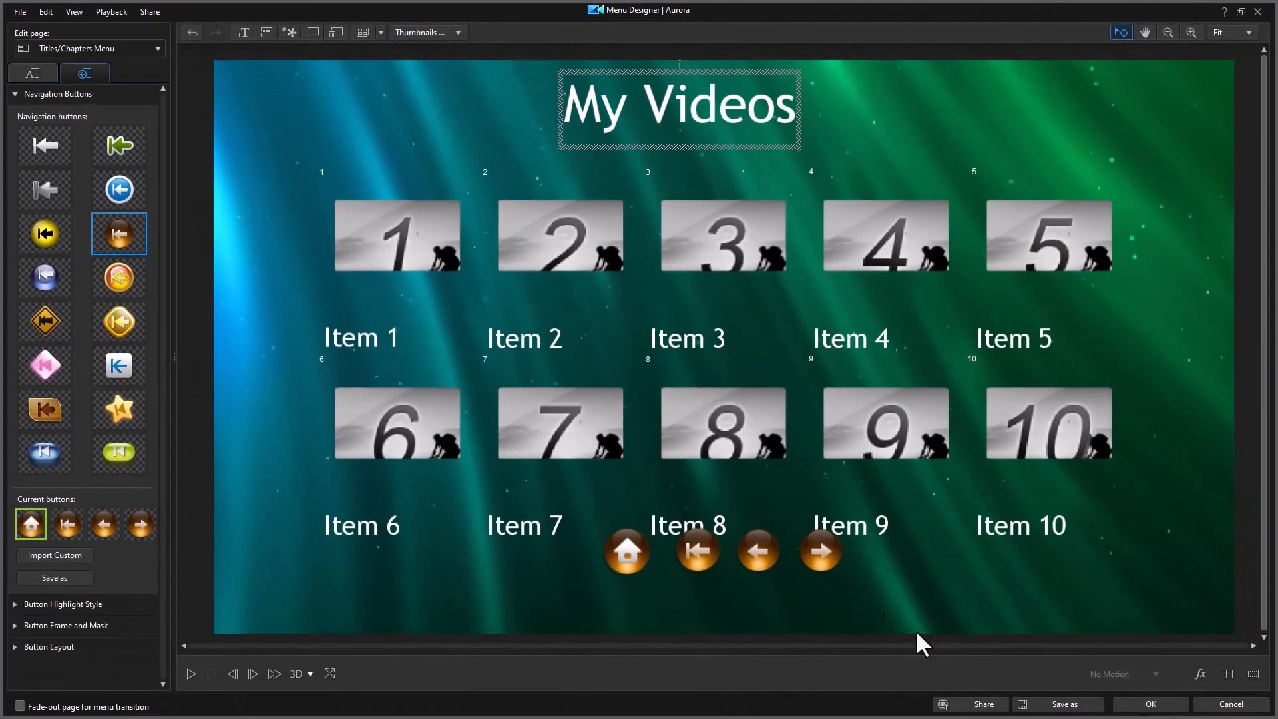
- Save the modified menu as the custom template "Aurora my test" and close the menu designer with the changes accepted
left_click(1077, 705)
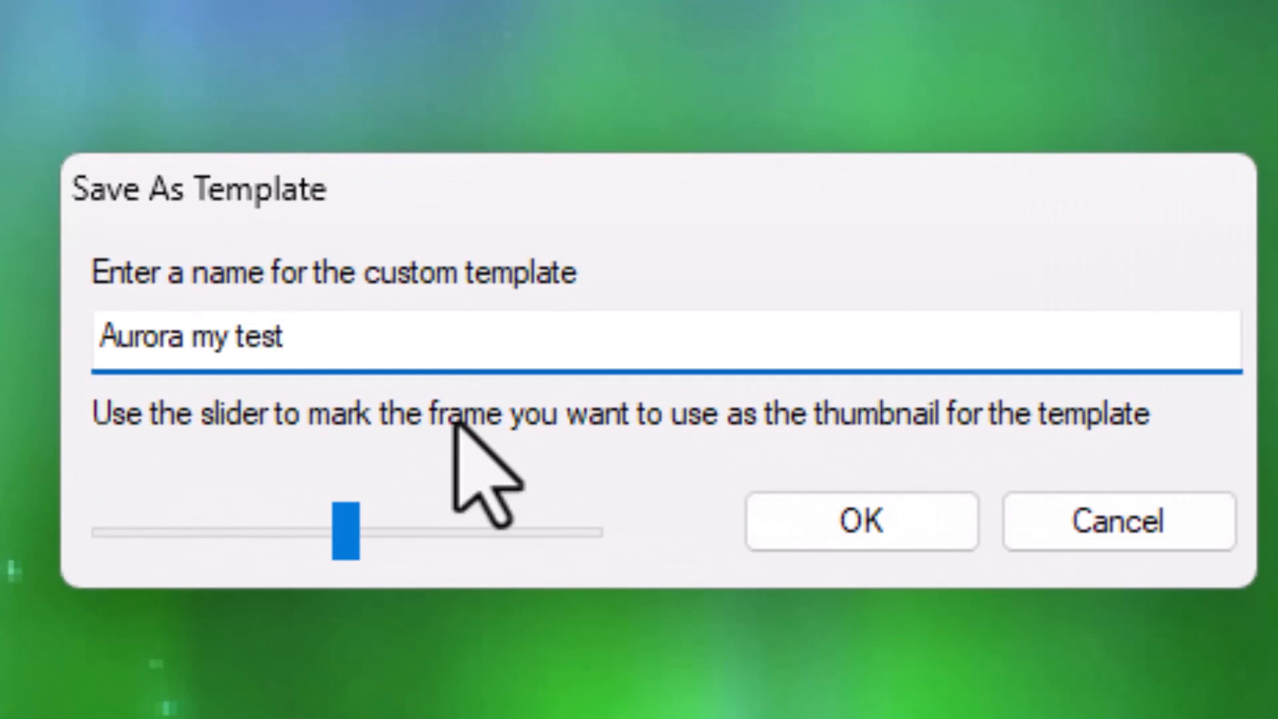
left_click(843, 516)
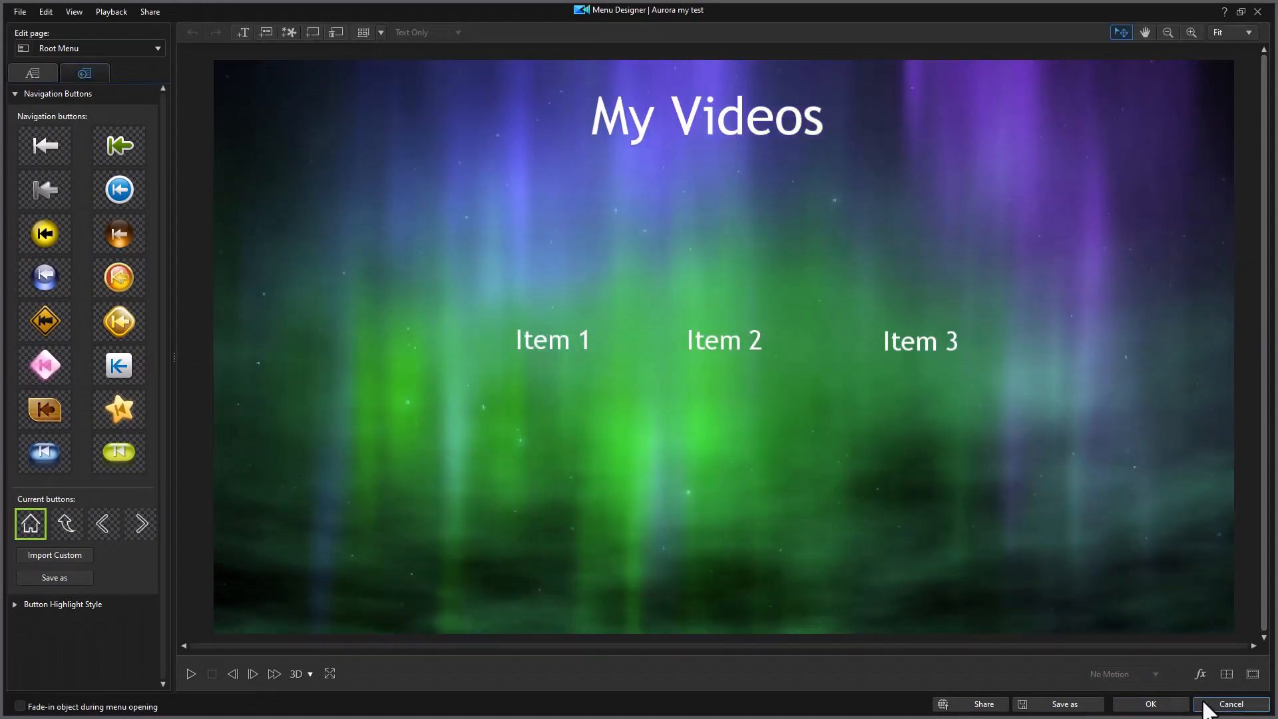
left_click(1150, 704)
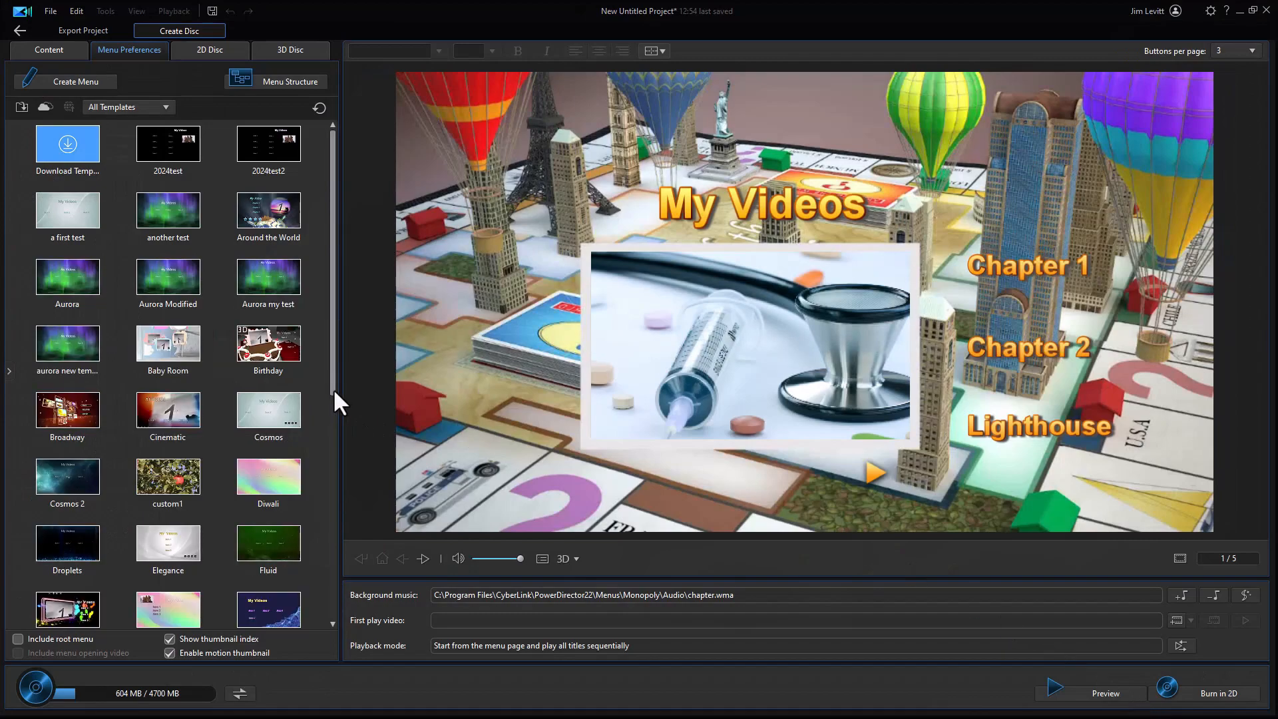
- Apply the "Aurora my test" template to all disc menu pages and include the root menu
scroll(738, 687, "down", 2)
scroll(684, 570, "up", 2)
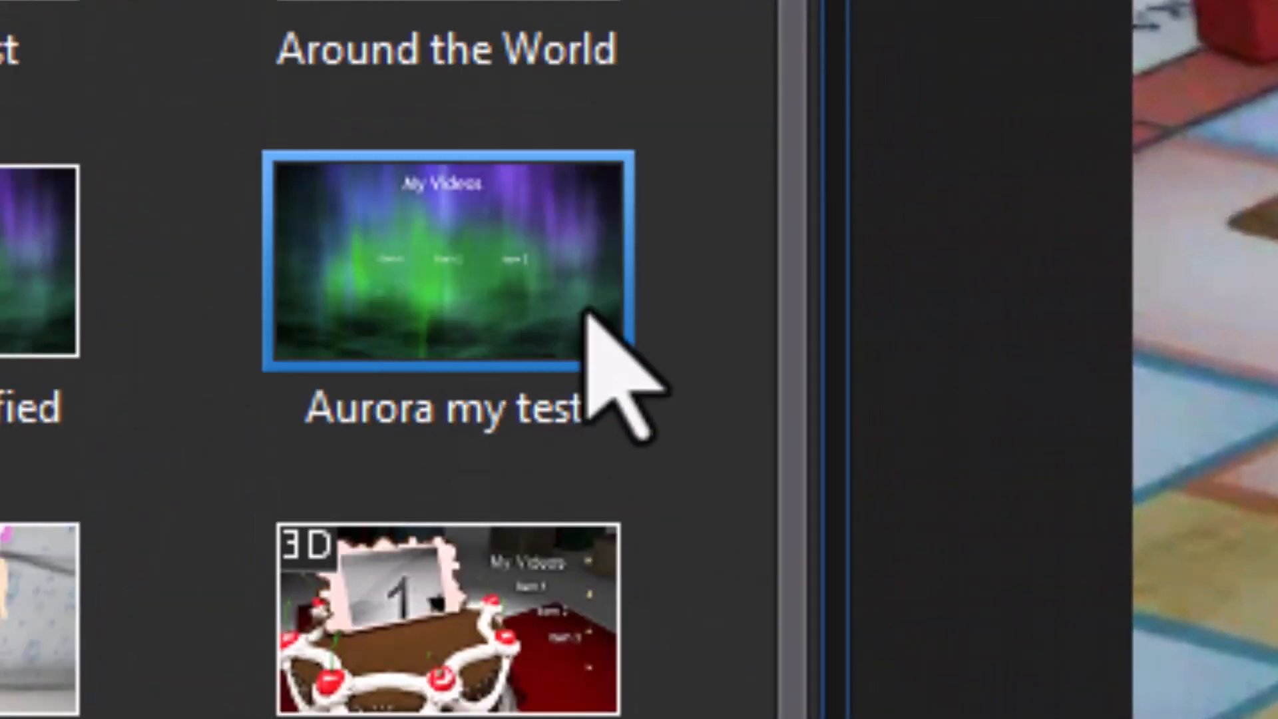
left_click(523, 303)
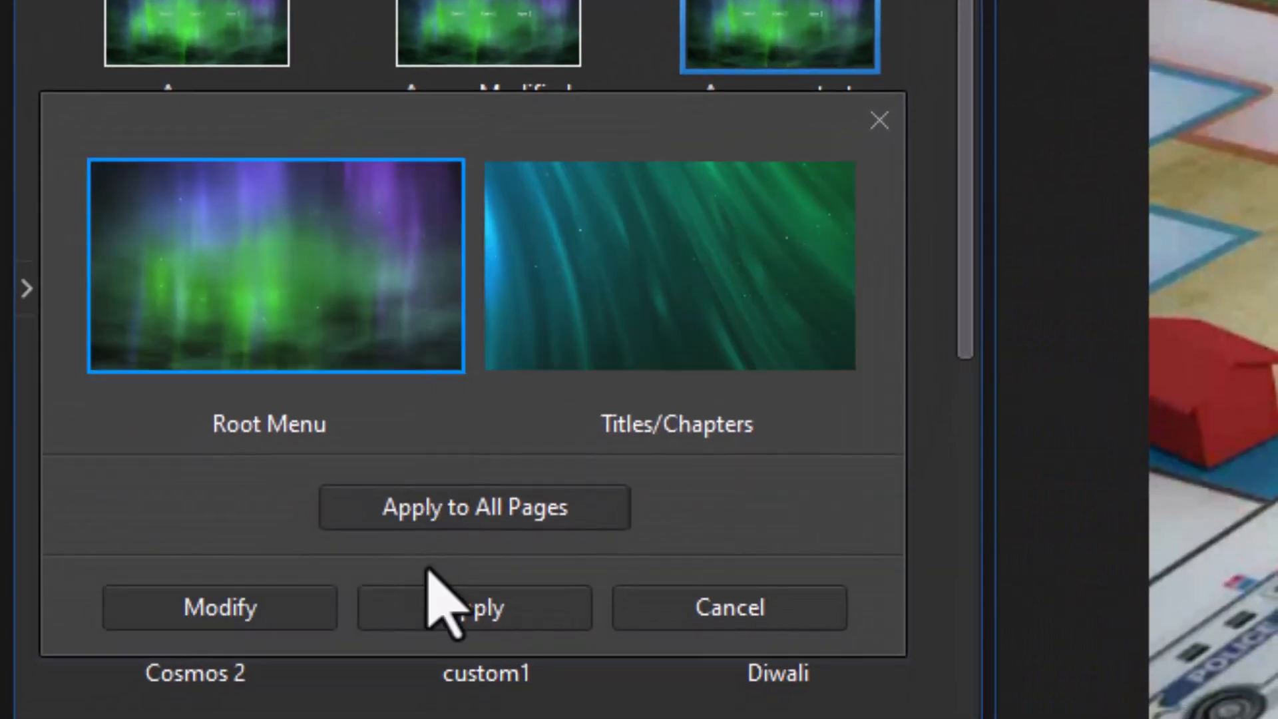
left_click(473, 514)
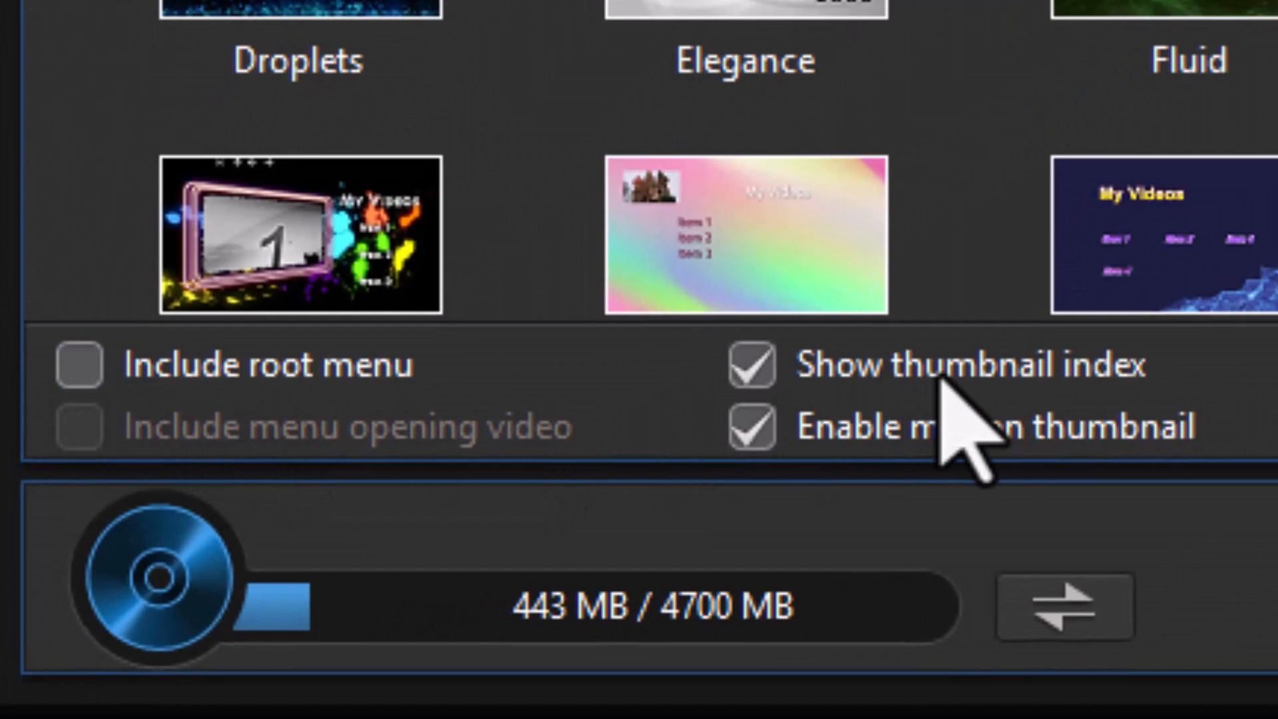
left_click(81, 376)
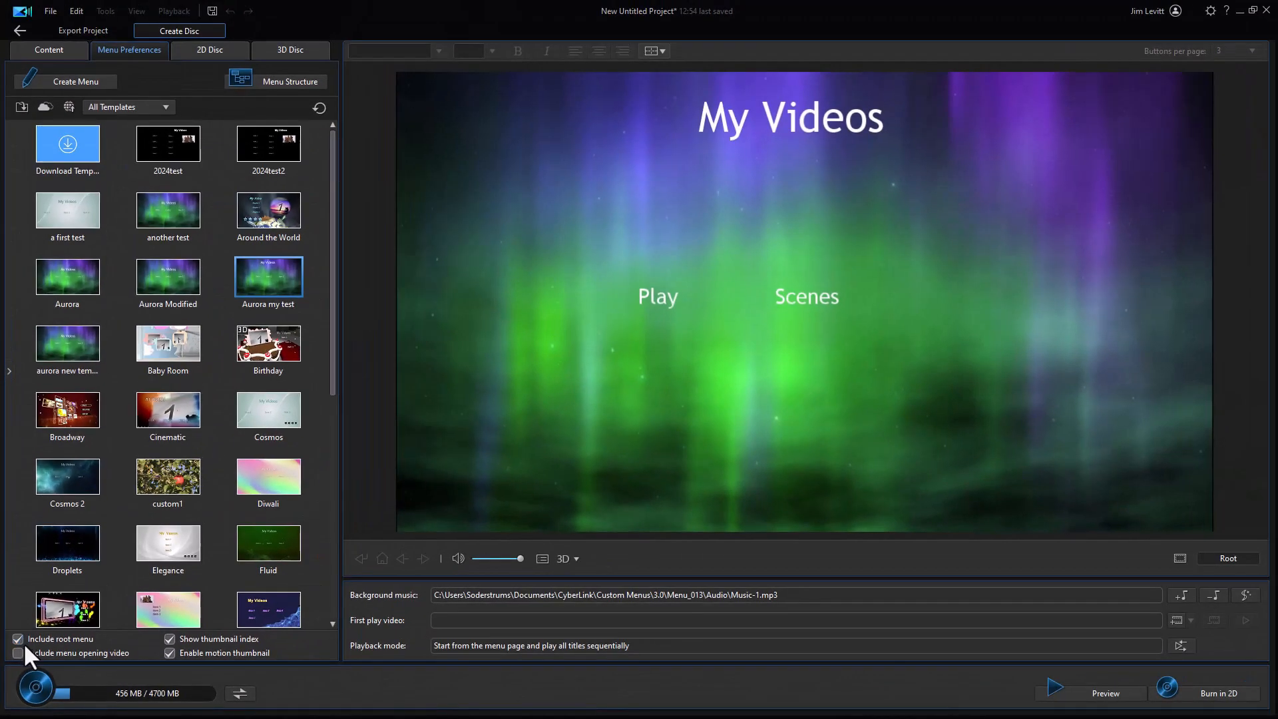
- Exclude the root menu from the disc, then include it again
left_click(18, 638)
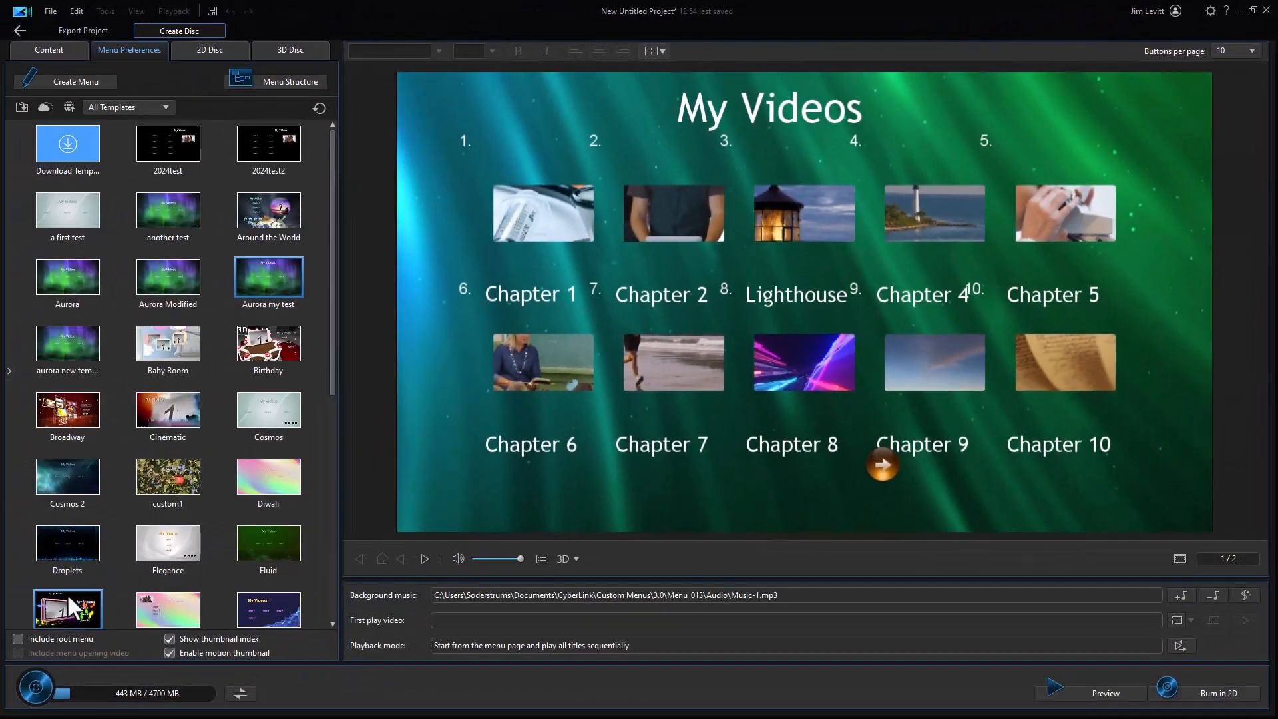
left_click(16, 640)
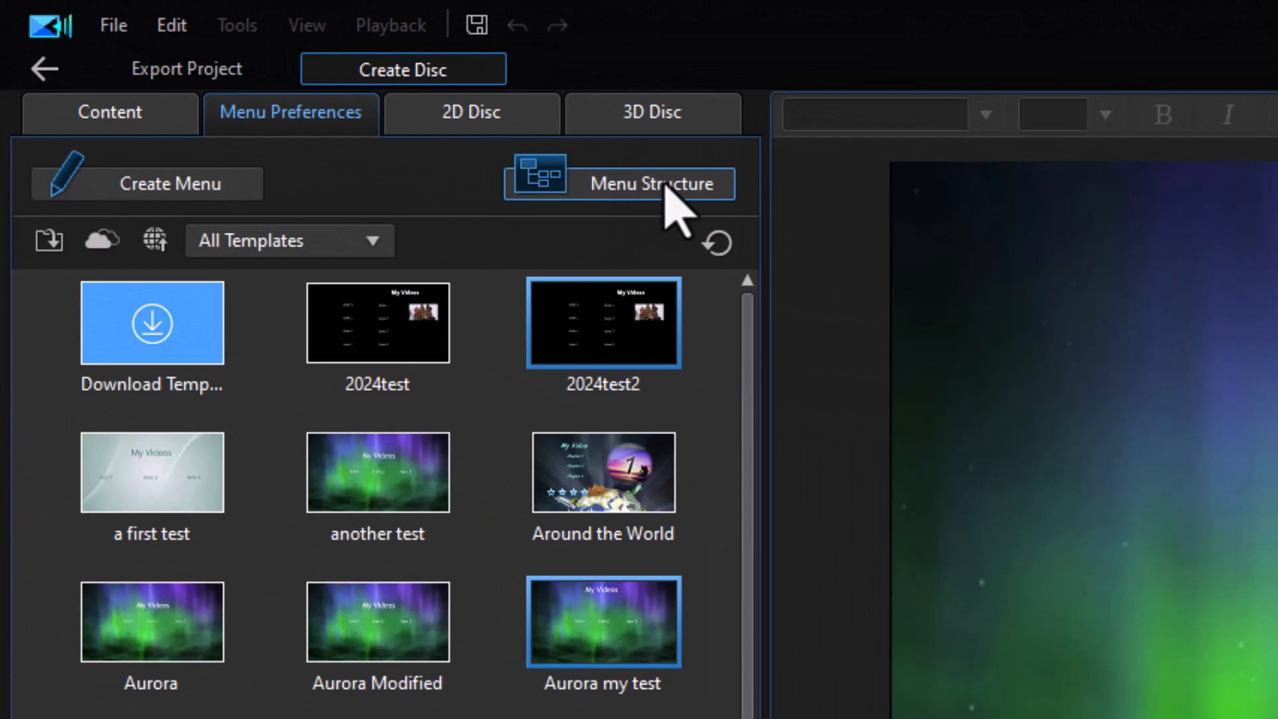
- Open the disc menu structure and set the first chapter page to 8 buttons per page
left_click(601, 188)
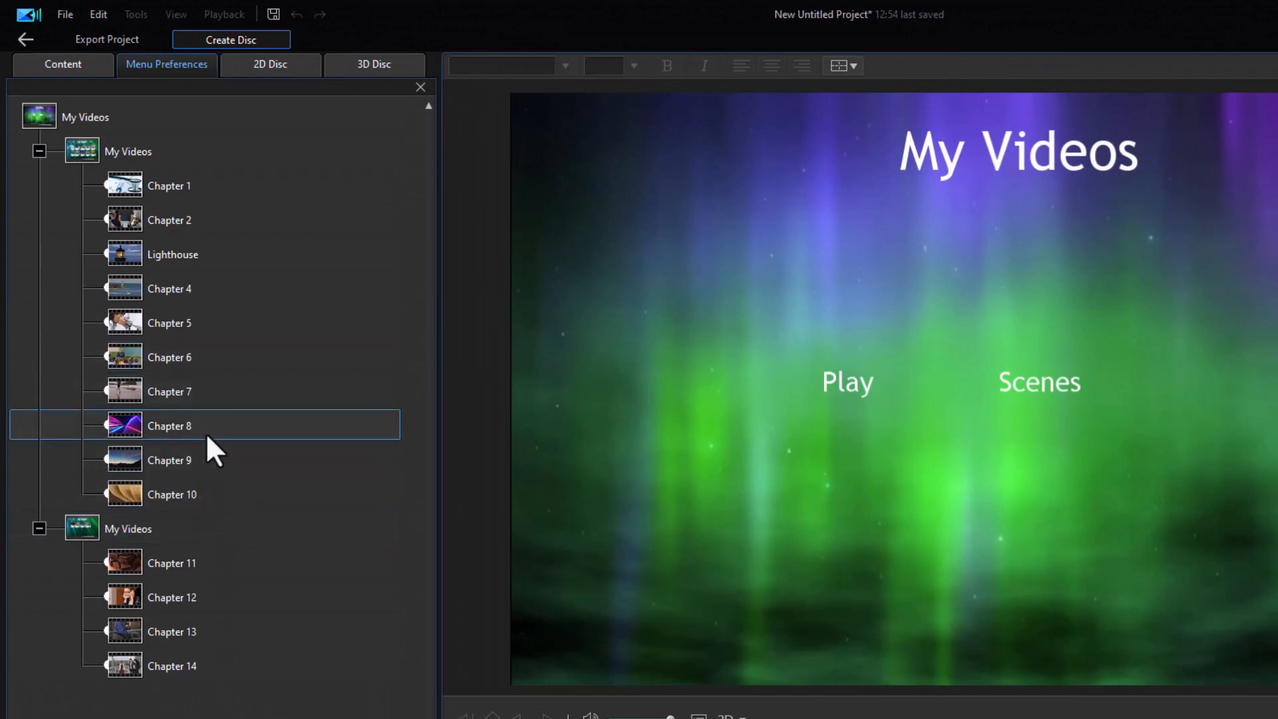
left_click(174, 142)
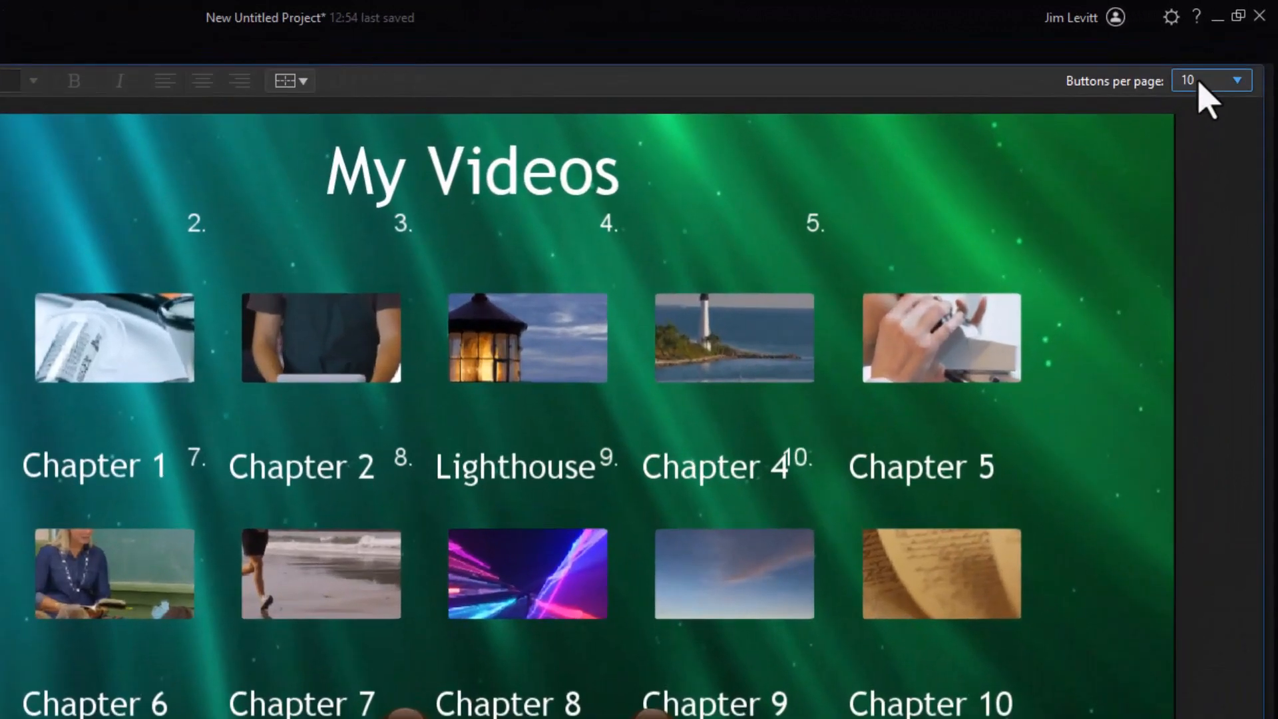
left_click(1201, 81)
left_click(1219, 213)
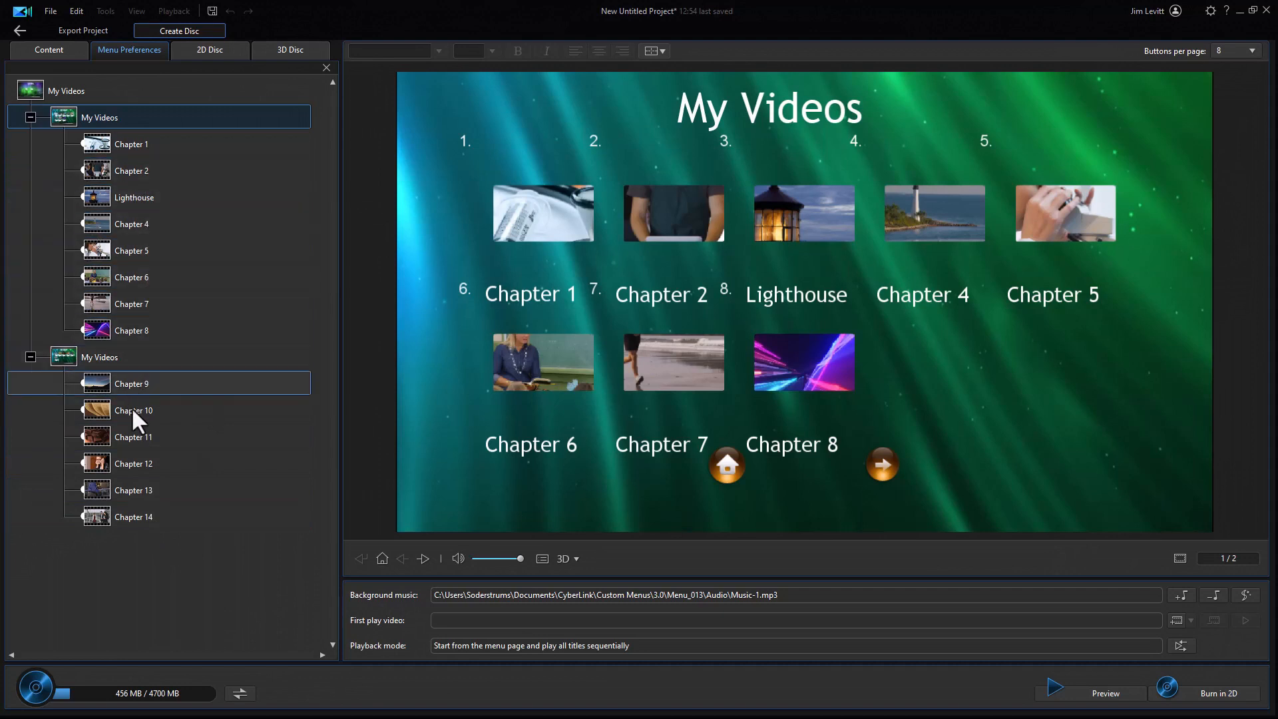
- Set the second chapter page, starting with Chapter 9, to 4 buttons per page
left_click(145, 358)
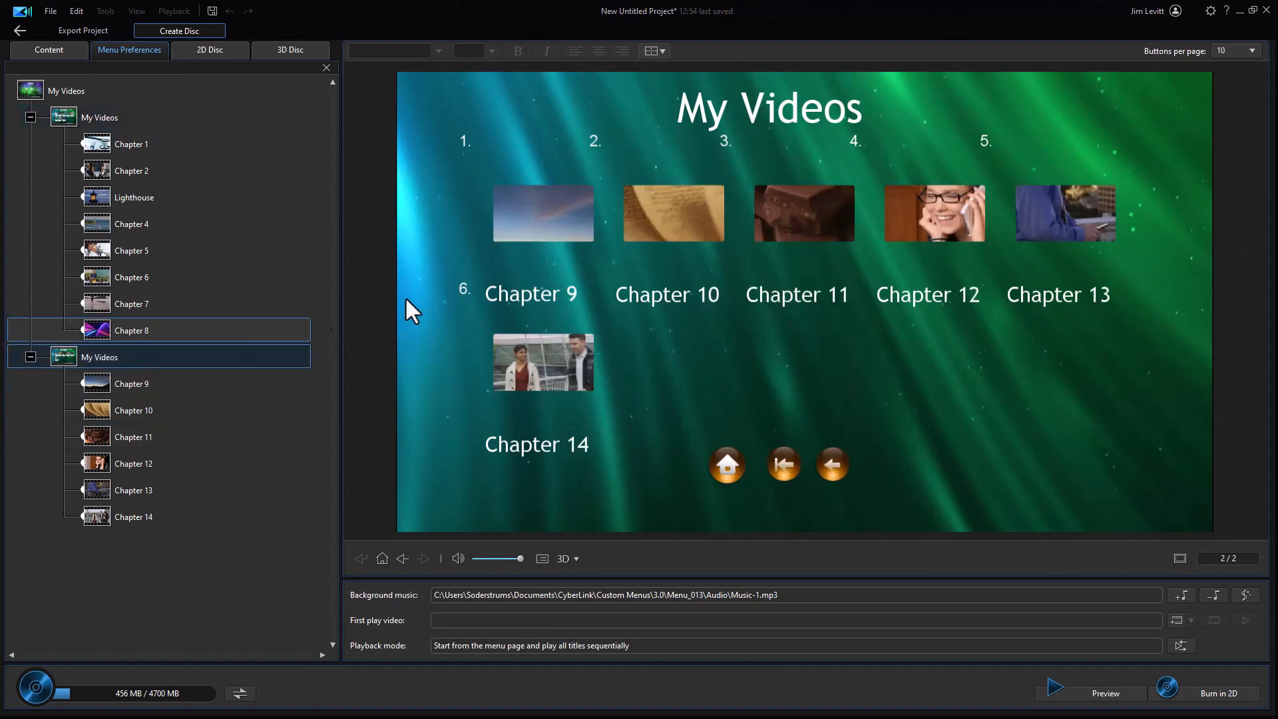
left_click(1251, 50)
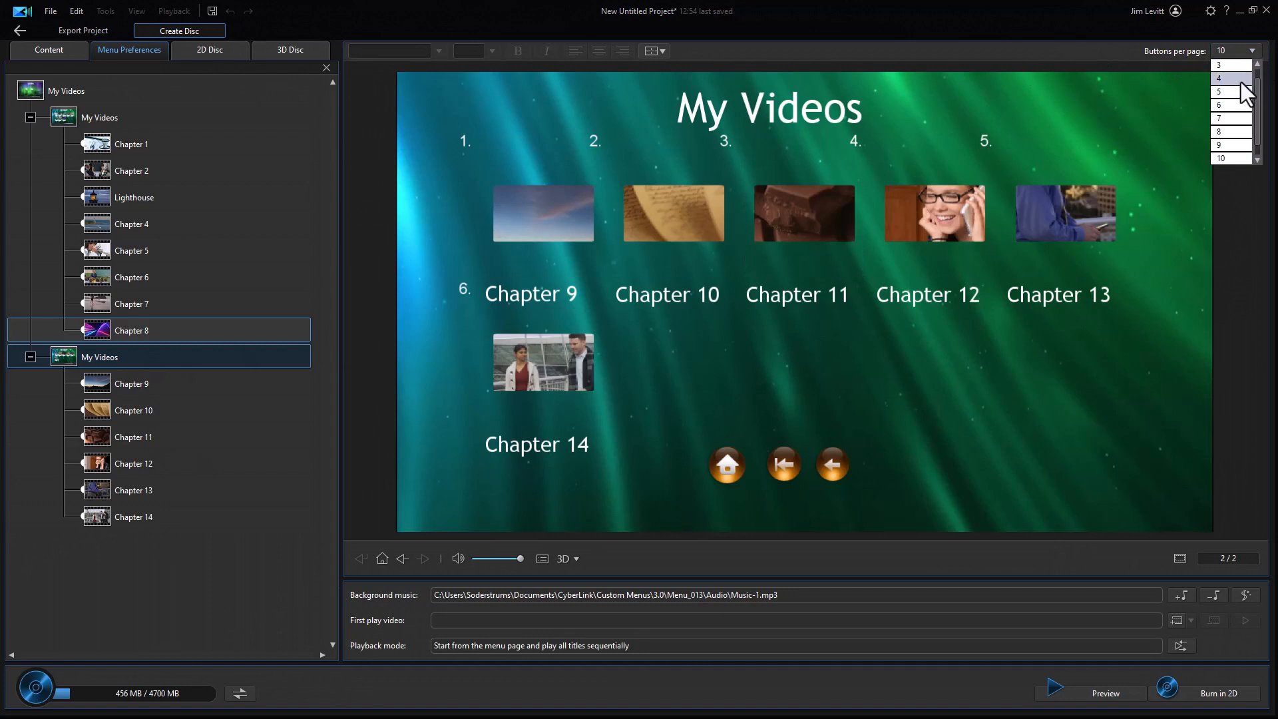
left_click(1239, 79)
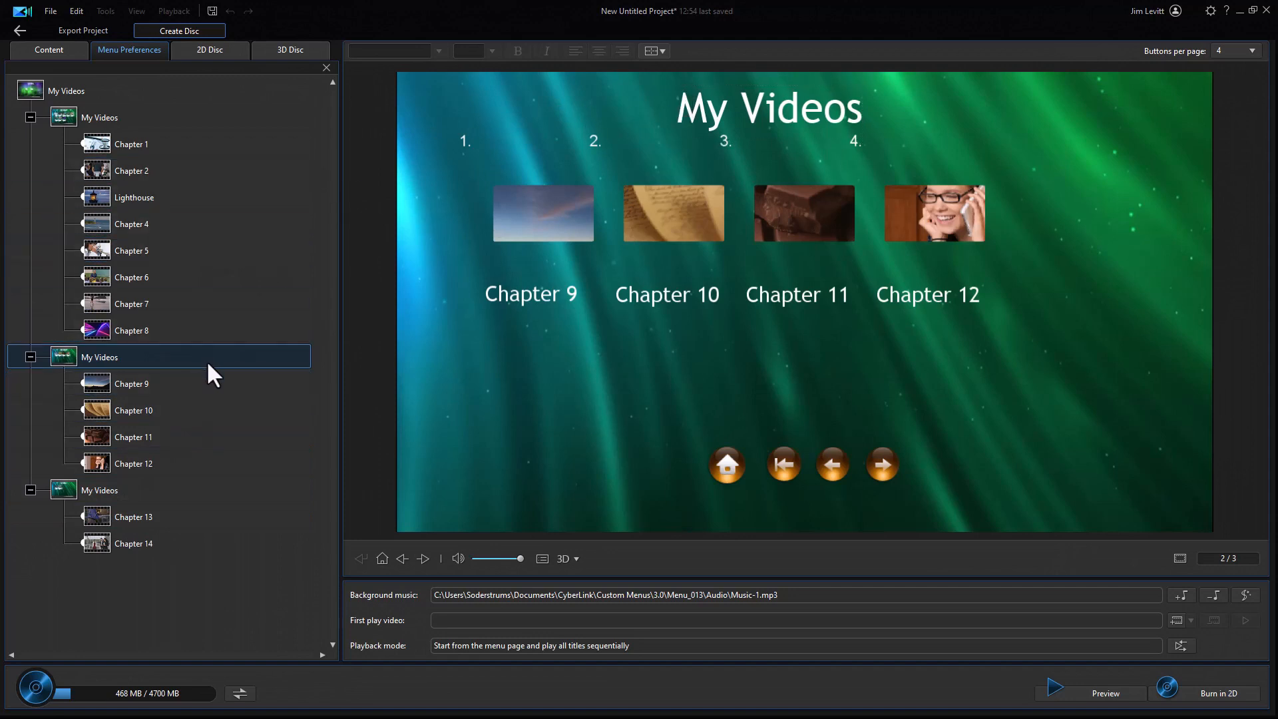
- Change the title of the second chapter page to "Section 2"
left_click(720, 111)
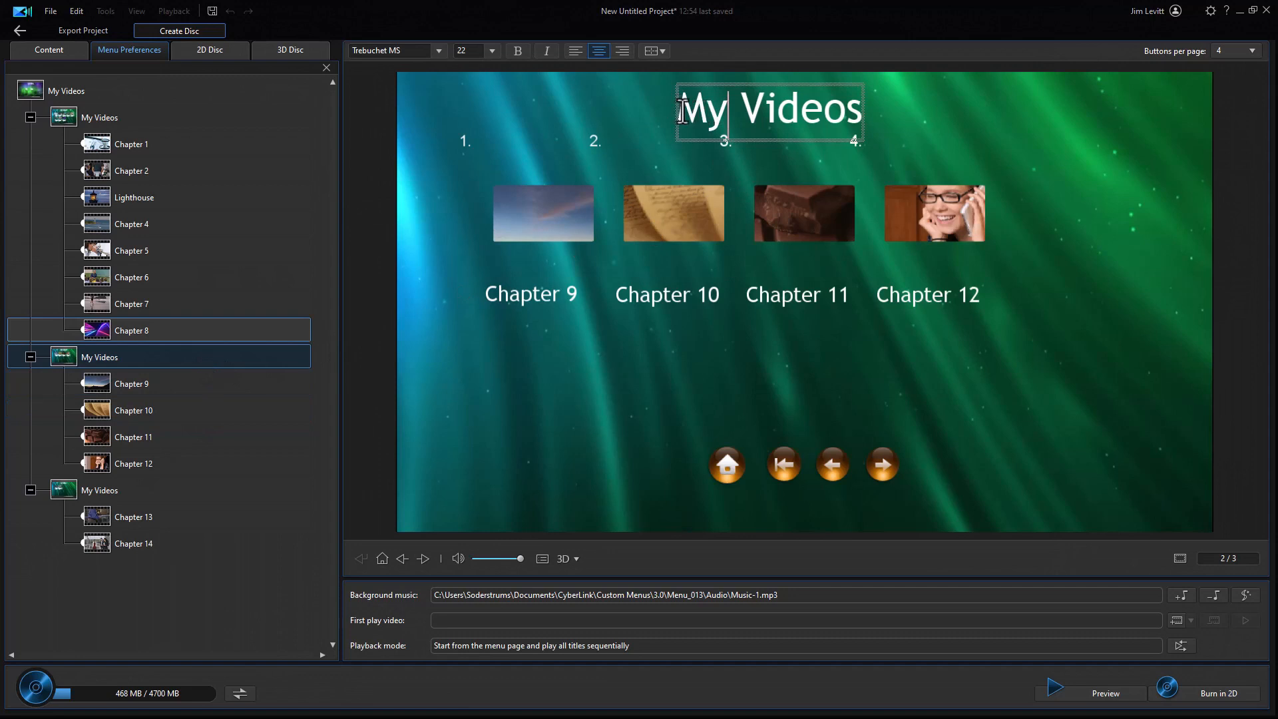
left_click_drag(686, 110, 882, 120)
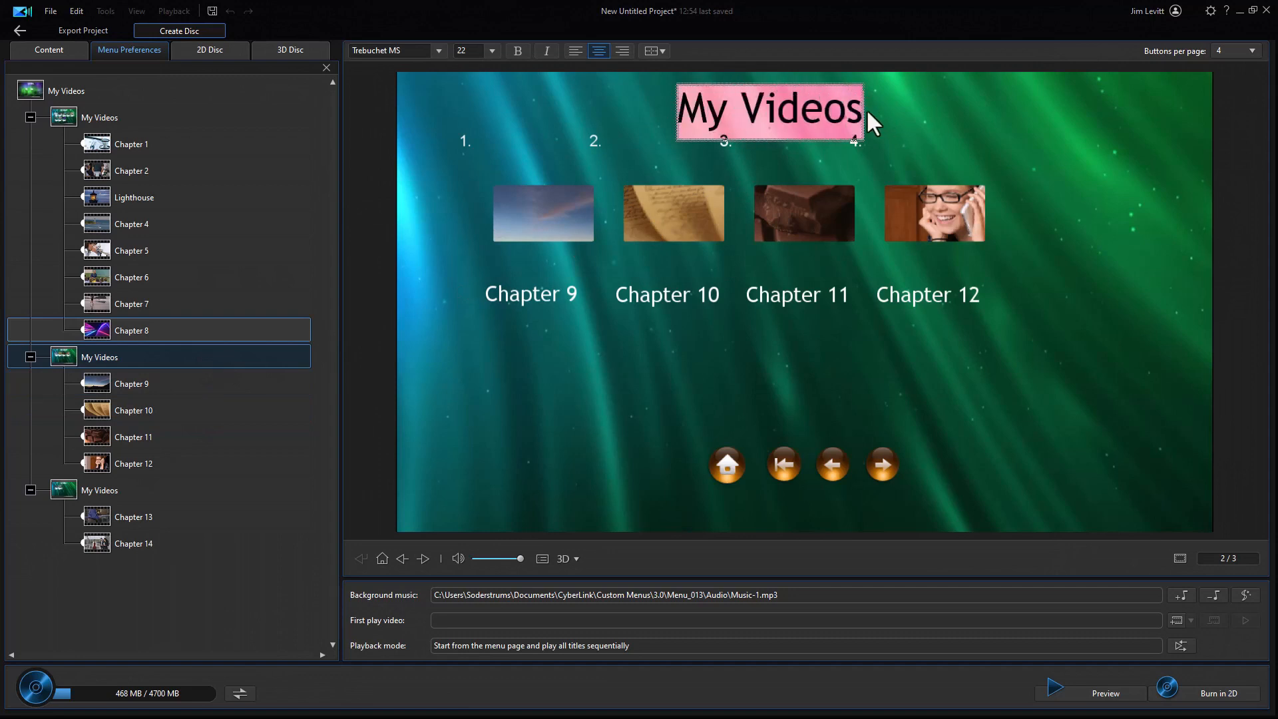
type("Sectiponm")
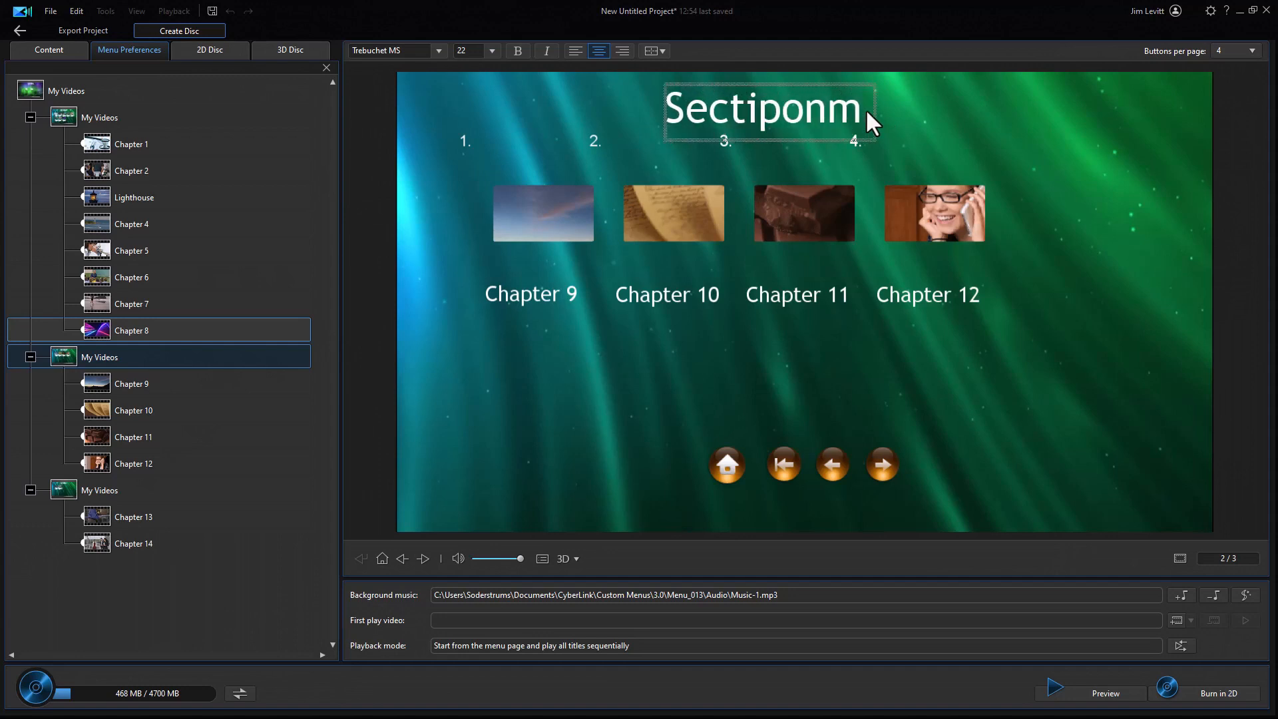
key("BackSpace")
key("BackSpace")
key("BackSpace")
key("BackSpace")
type("on 2")
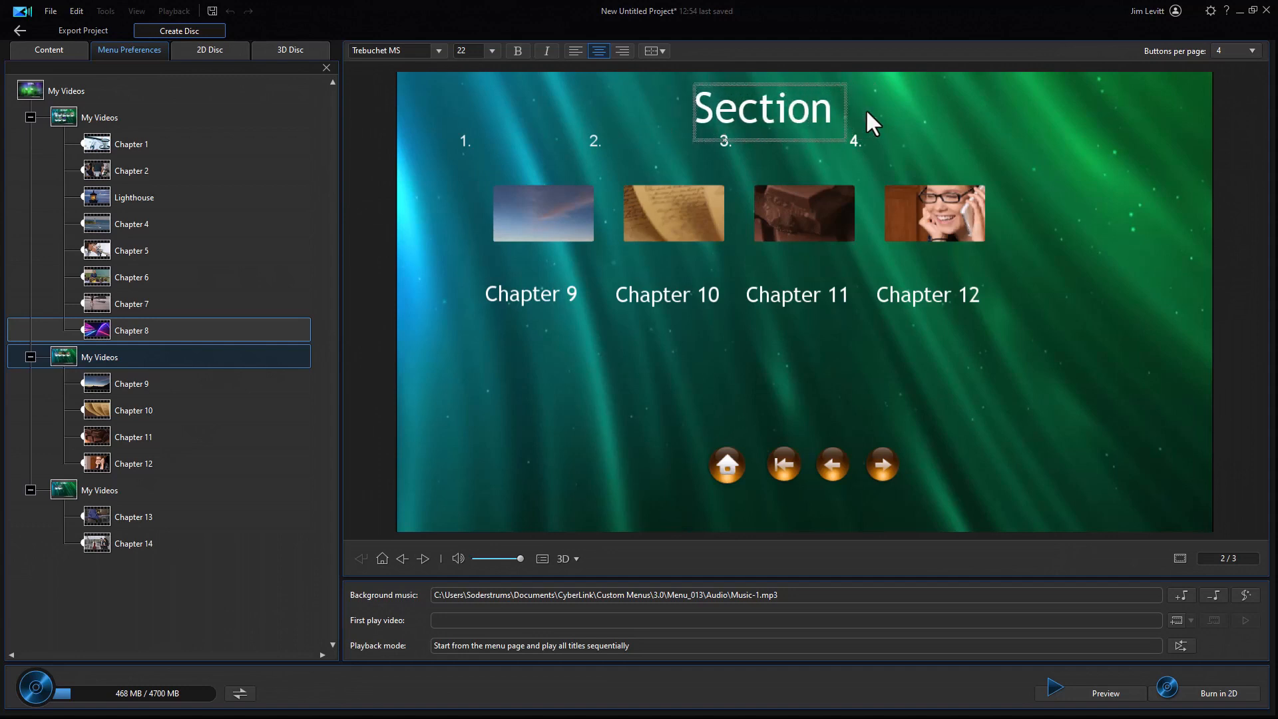
left_click(252, 434)
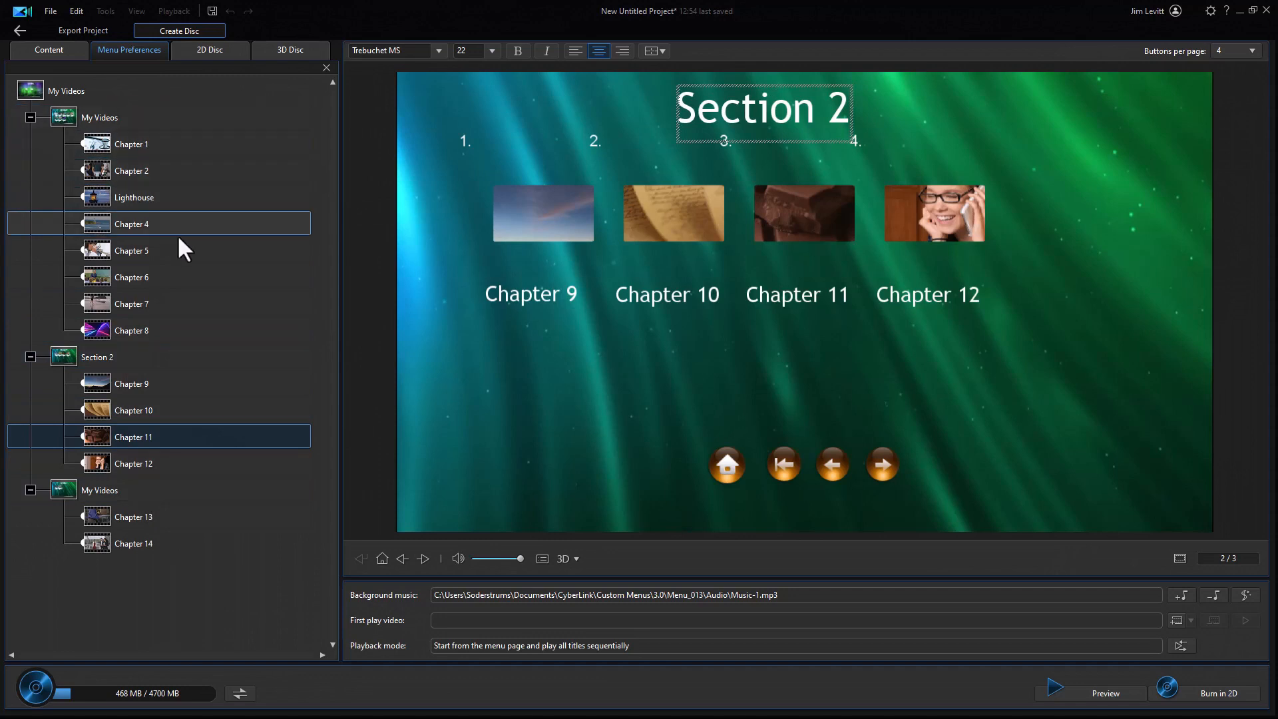
- Preview the disc menus from Scenes through all chapter pages, return to the root menu and close the preview
left_click(161, 116)
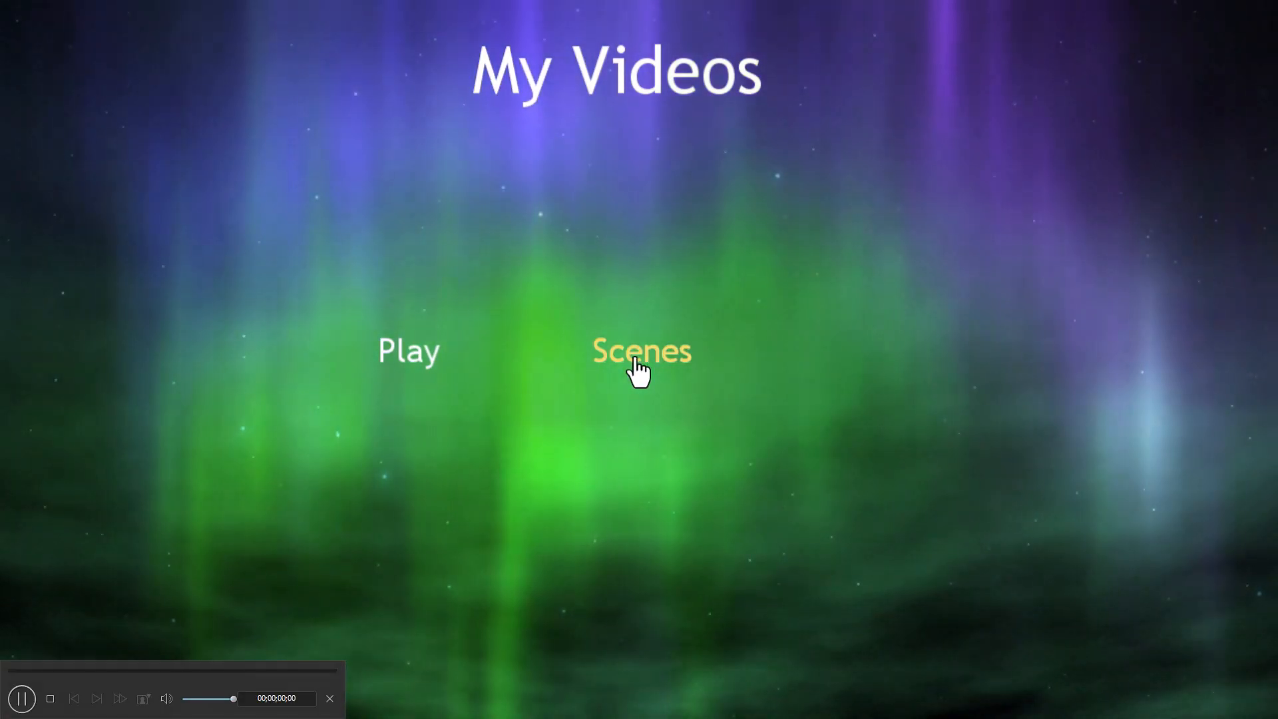
left_click(636, 362)
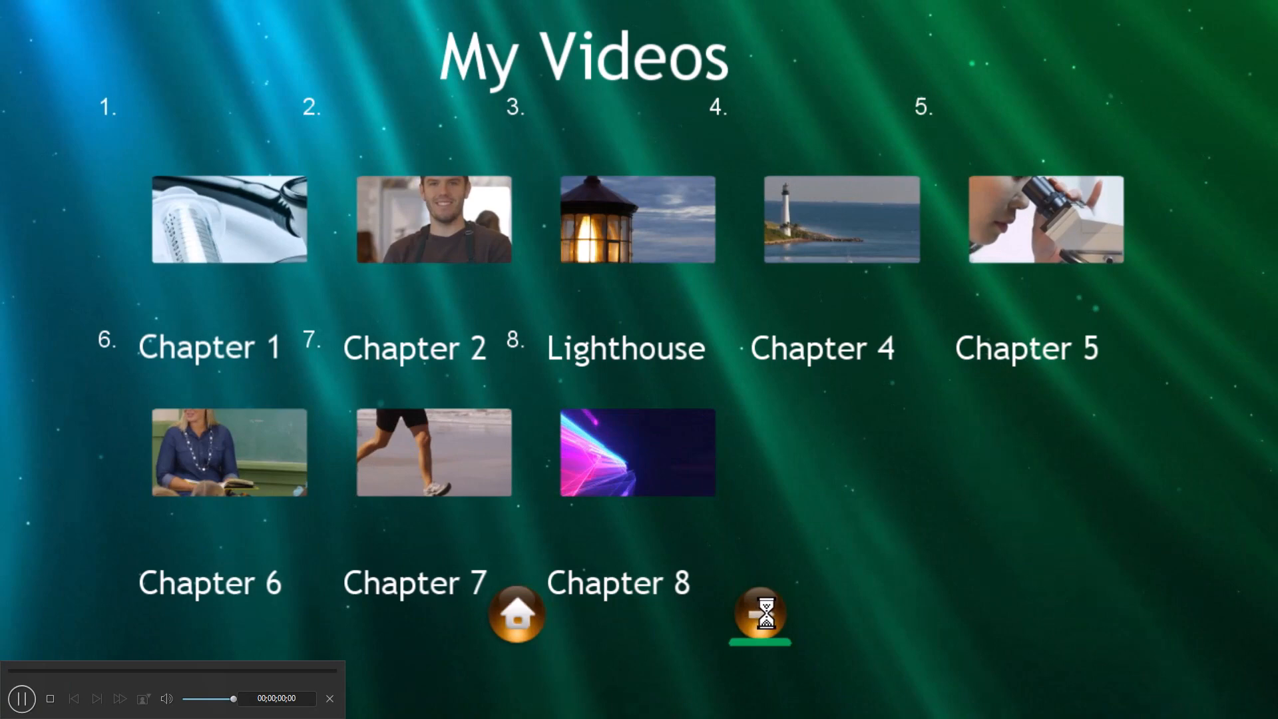
left_click(762, 615)
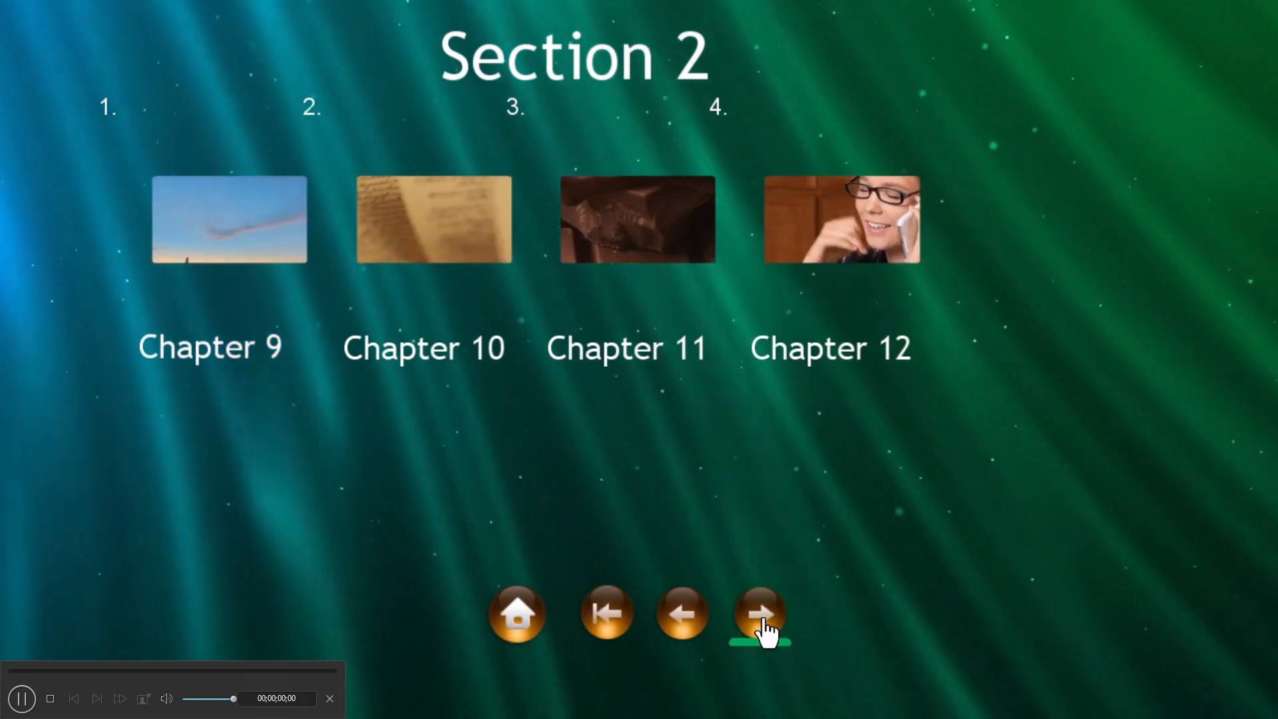
left_click(764, 622)
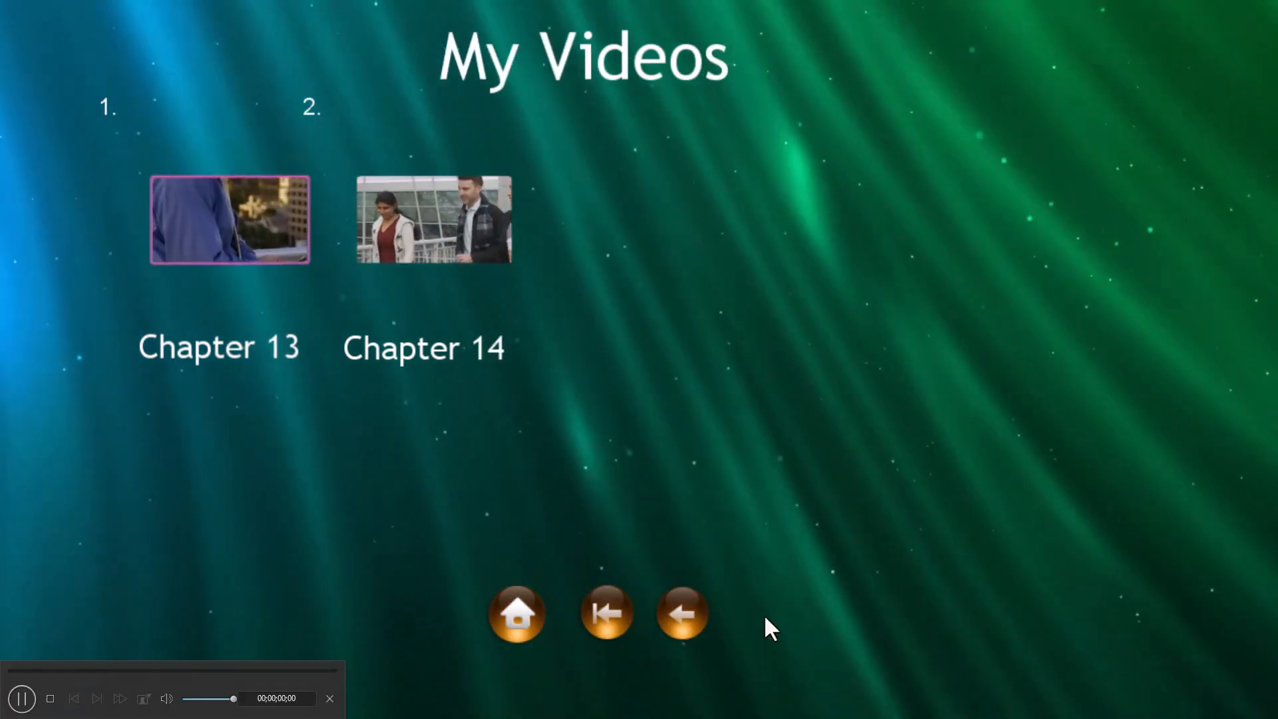
left_click(520, 619)
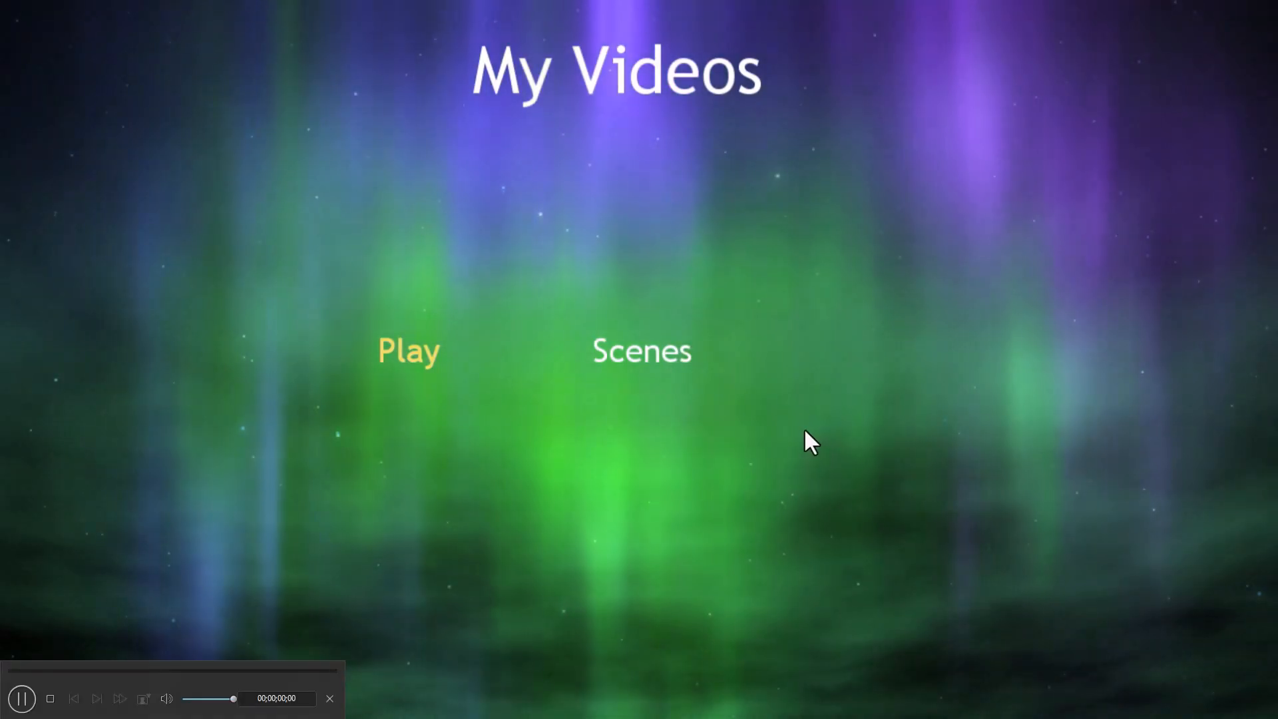
key("Escape")
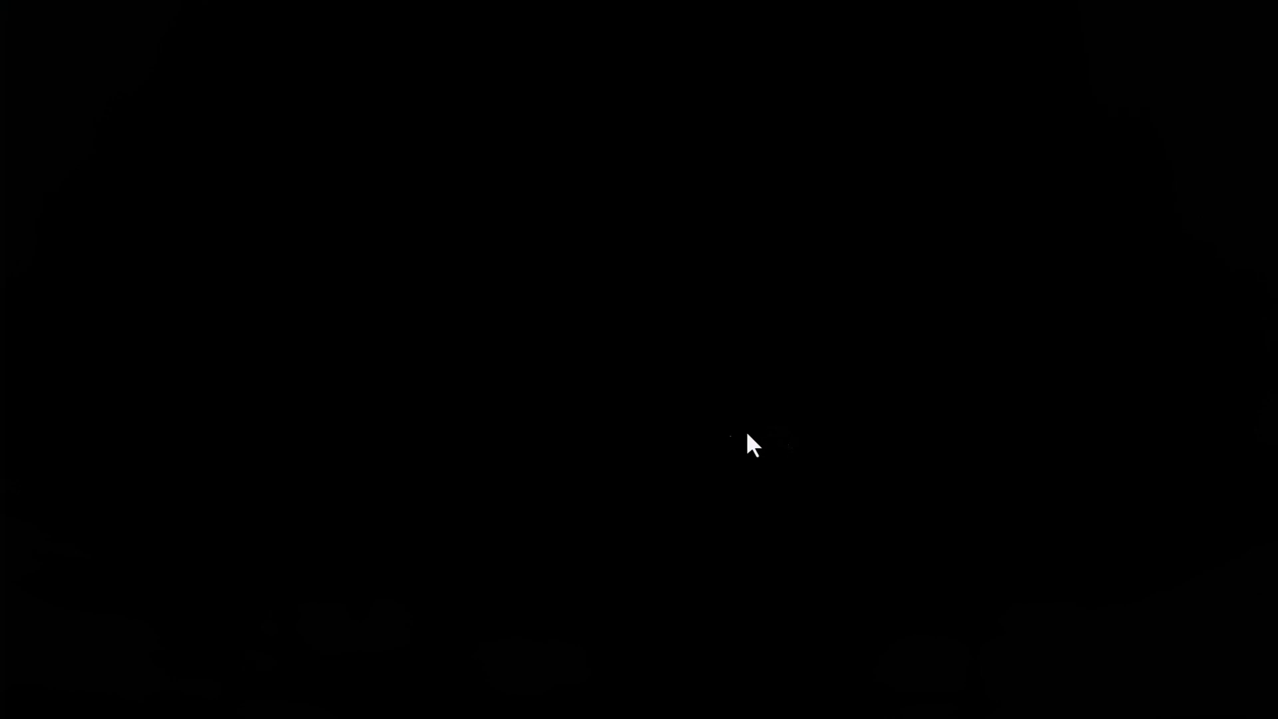